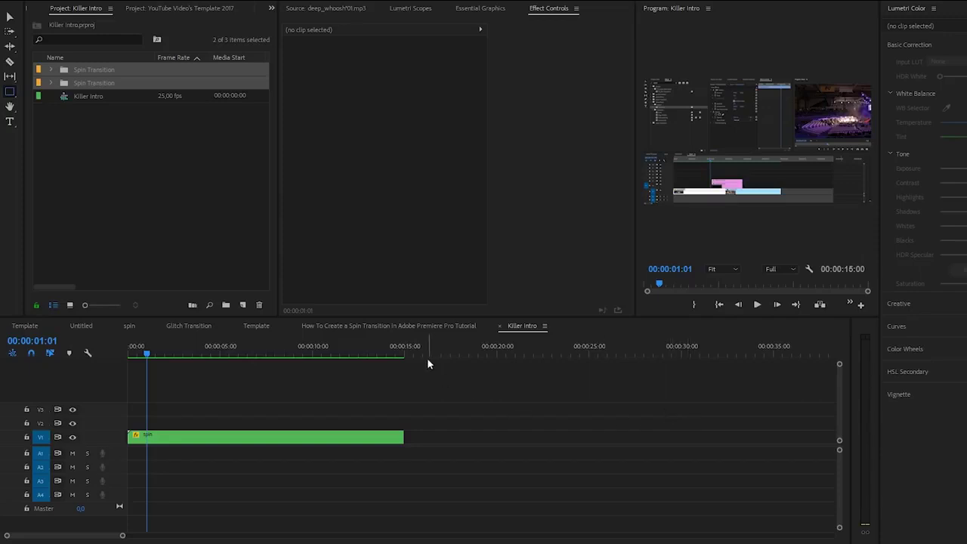
Step: Select the spin clip in the timeline and widen the program preview
{"action": "left_click", "coordinate": [252, 439]}
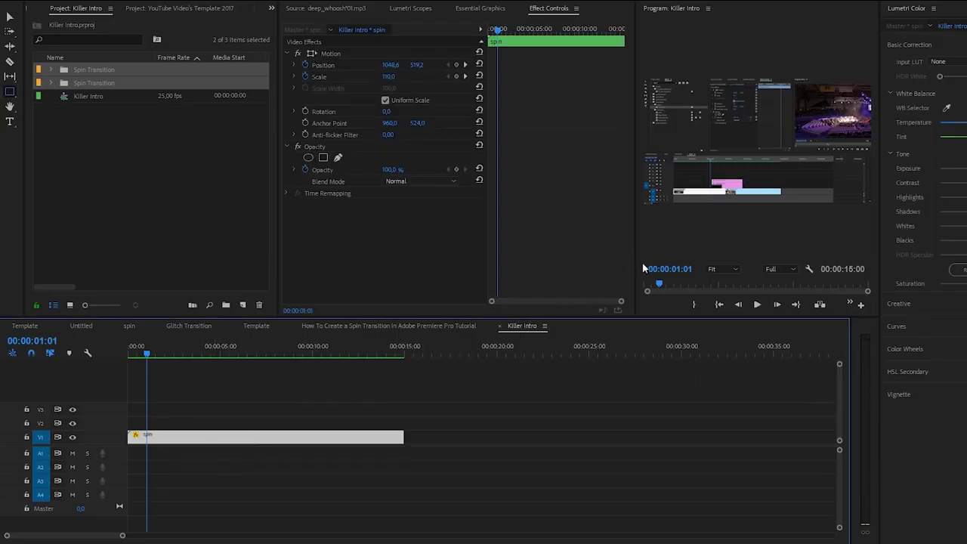
{"action": "left_click_drag", "start_coordinate": [634, 264], "coordinate": [502, 273]}
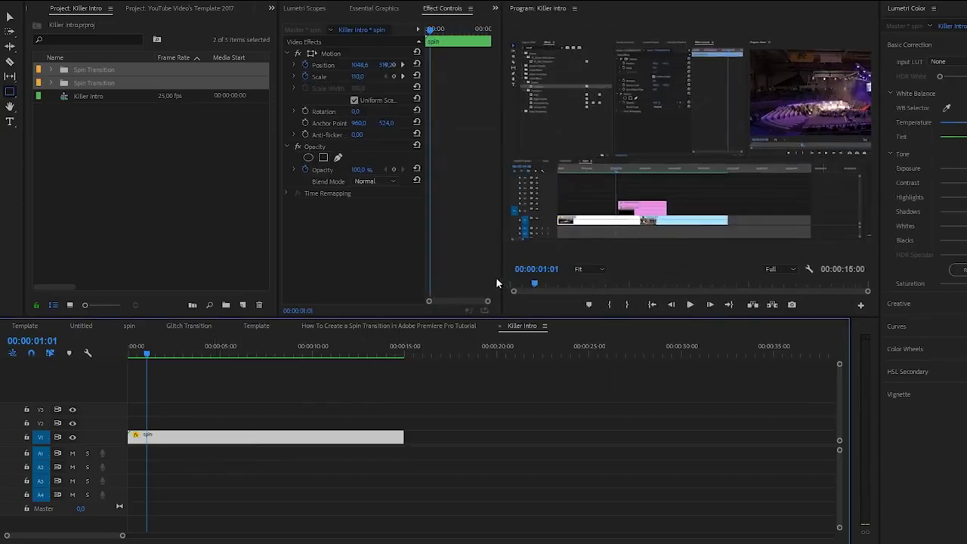
Step: Create an adjustment layer with the default settings and place it on track V2 at the sequence start, above the spin clip
{"action": "left_click", "coordinate": [242, 304]}
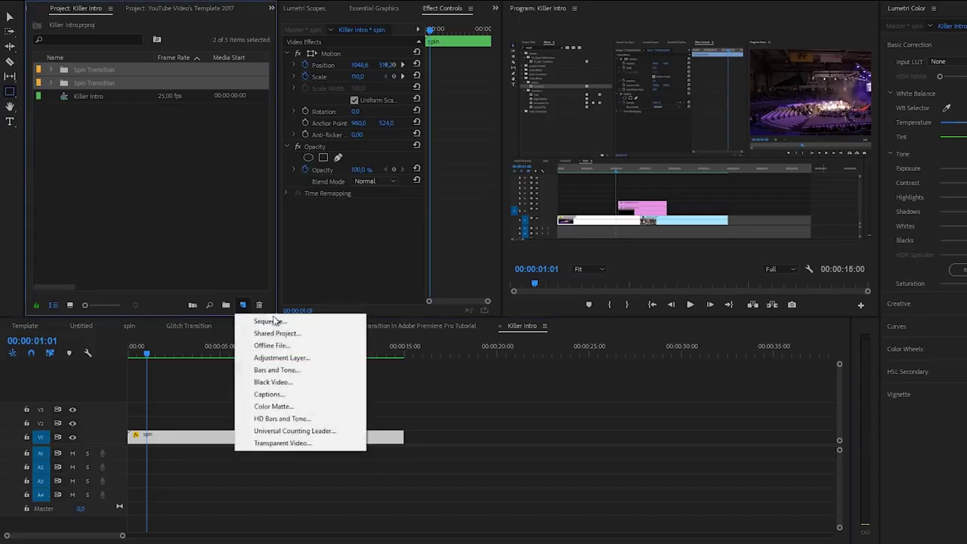
{"action": "left_click", "coordinate": [282, 358]}
{"action": "left_click", "coordinate": [538, 309]}
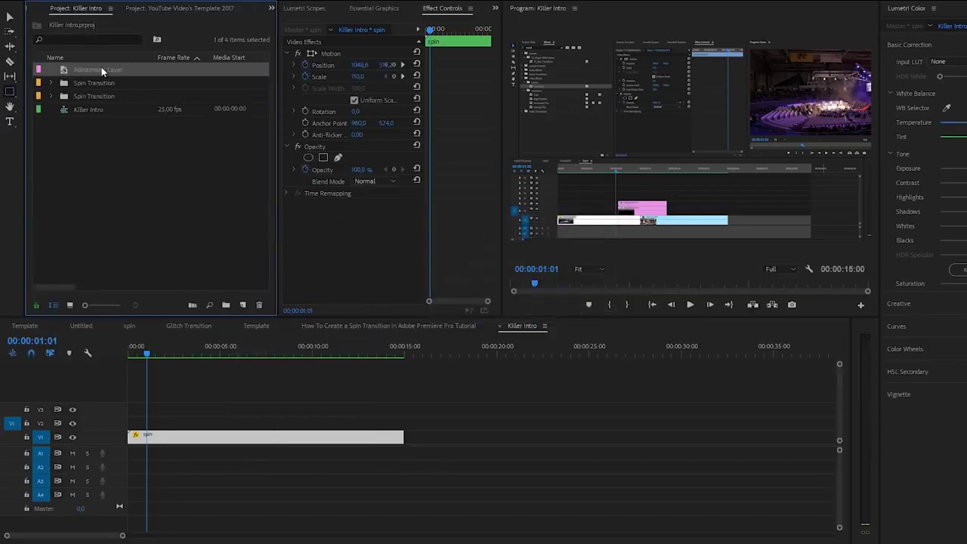
{"action": "left_click_drag", "start_coordinate": [102, 70], "coordinate": [136, 420]}
Step: Darken and colour the adjustment layer by setting Lumetri Exposure to -2.6 and Tint to 43
{"action": "left_click", "coordinate": [253, 423]}
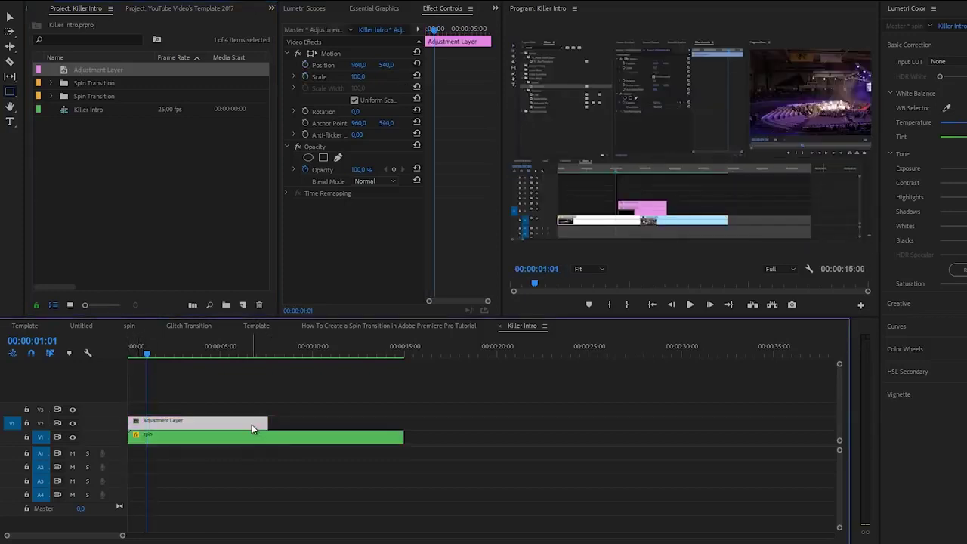
{"action": "left_click", "coordinate": [432, 32]}
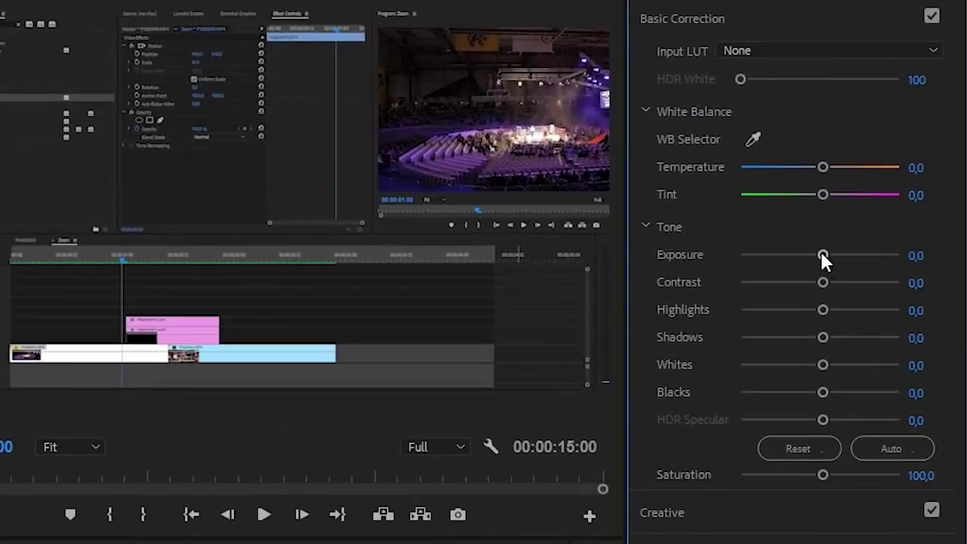
{"action": "left_click_drag", "start_coordinate": [951, 184], "coordinate": [947, 186]}
{"action": "left_click_drag", "start_coordinate": [811, 251], "coordinate": [775, 251]}
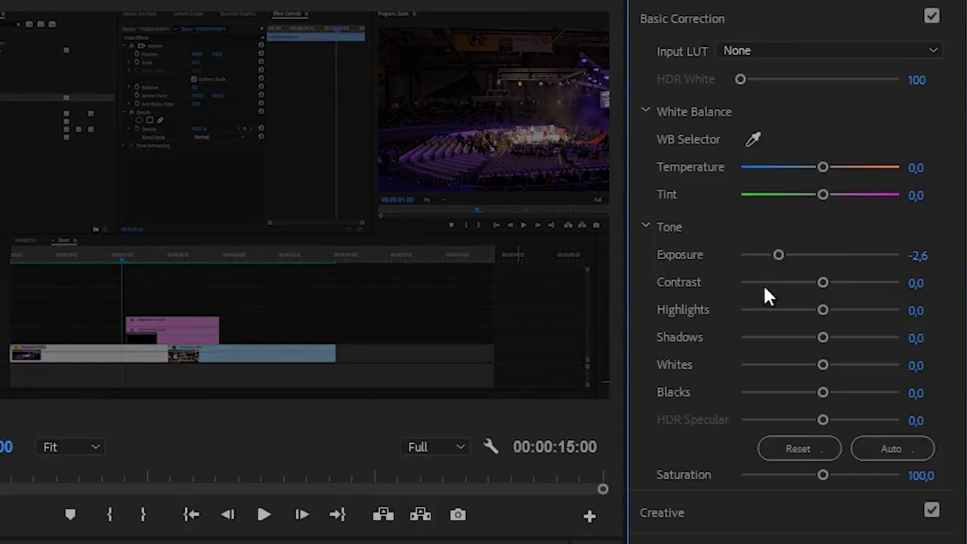
{"action": "left_click_drag", "start_coordinate": [823, 194], "coordinate": [854, 196]}
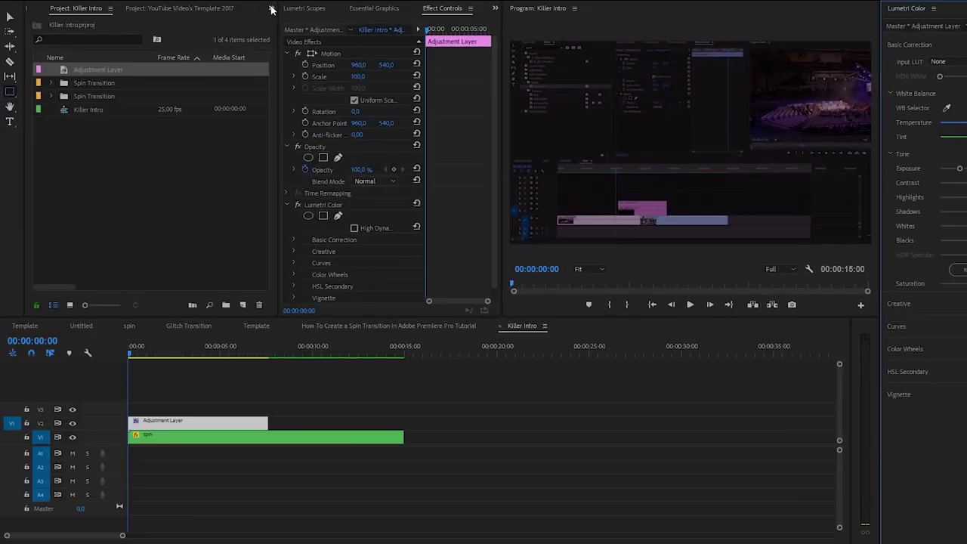
Step: Search the effects for "blur" and apply Gaussian Blur to the adjustment layer
{"action": "left_click", "coordinate": [271, 8]}
{"action": "left_click", "coordinate": [287, 69]}
{"action": "left_click", "coordinate": [125, 23]}
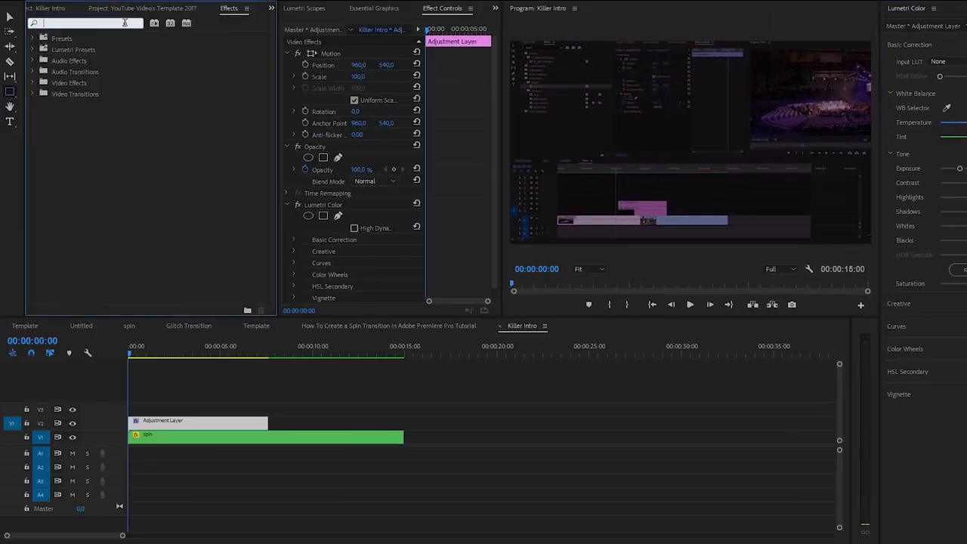
{"action": "type", "text": "blur"}
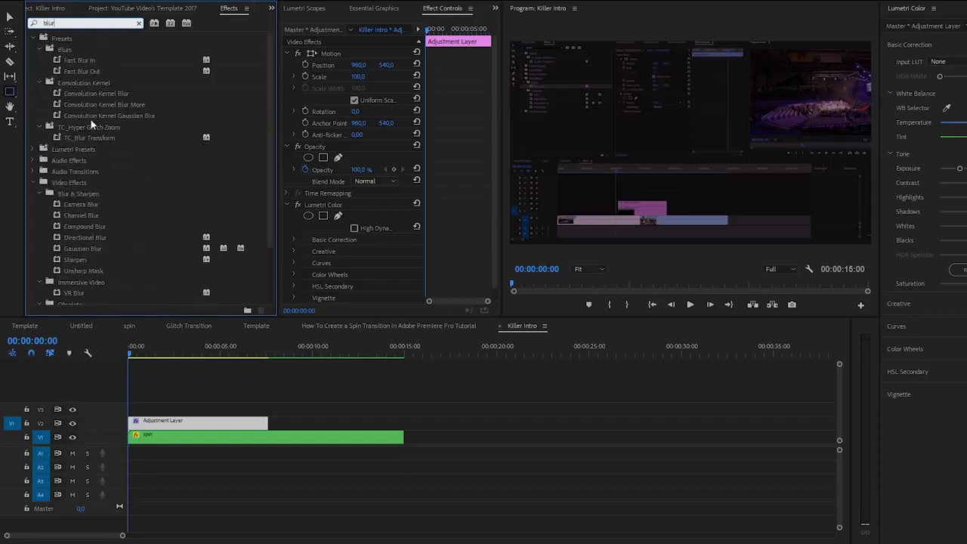
{"action": "left_click_drag", "start_coordinate": [80, 248], "coordinate": [193, 426]}
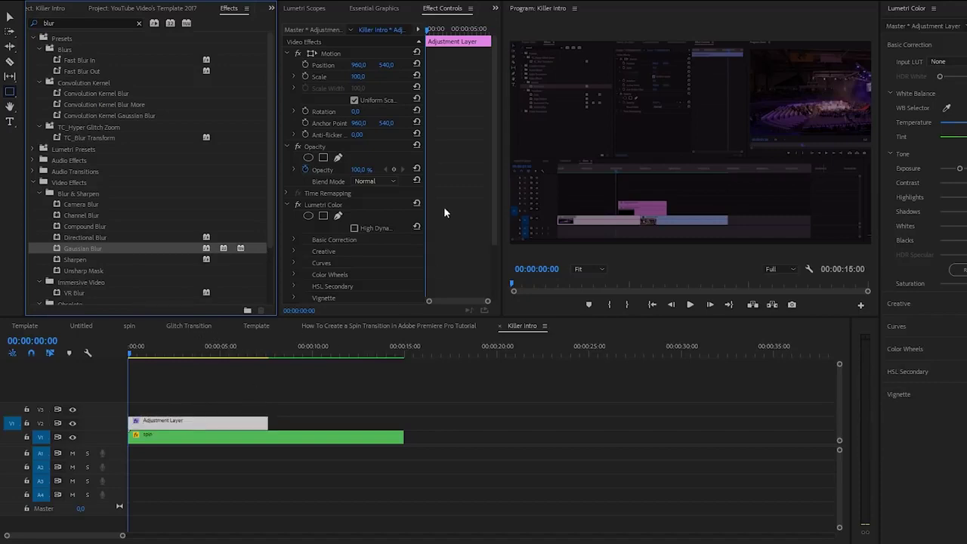
Step: Set the Gaussian Blur's Blurriness to 50 and turn on Repeat Edge Pixels
{"action": "left_click_drag", "start_coordinate": [493, 188], "coordinate": [492, 265]}
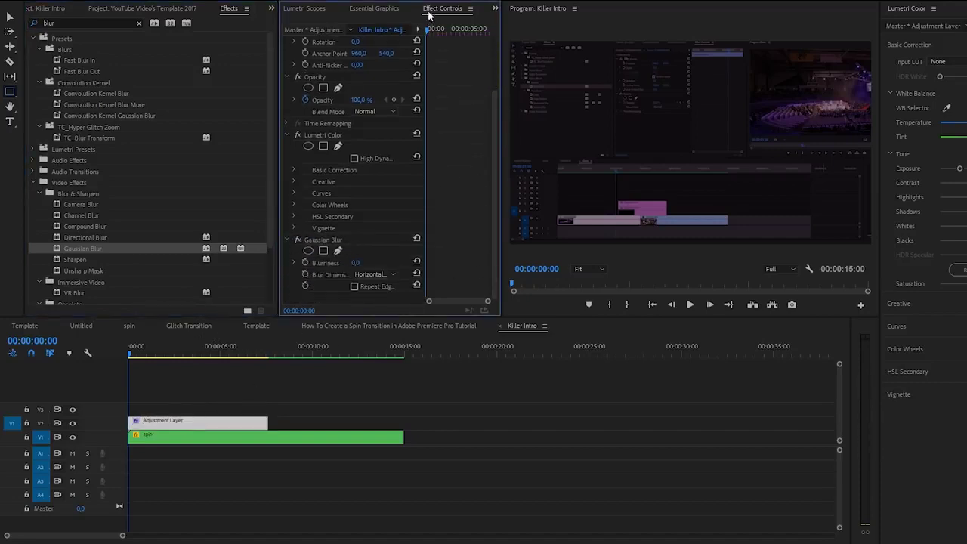
{"action": "left_click_drag", "start_coordinate": [356, 263], "coordinate": [394, 264]}
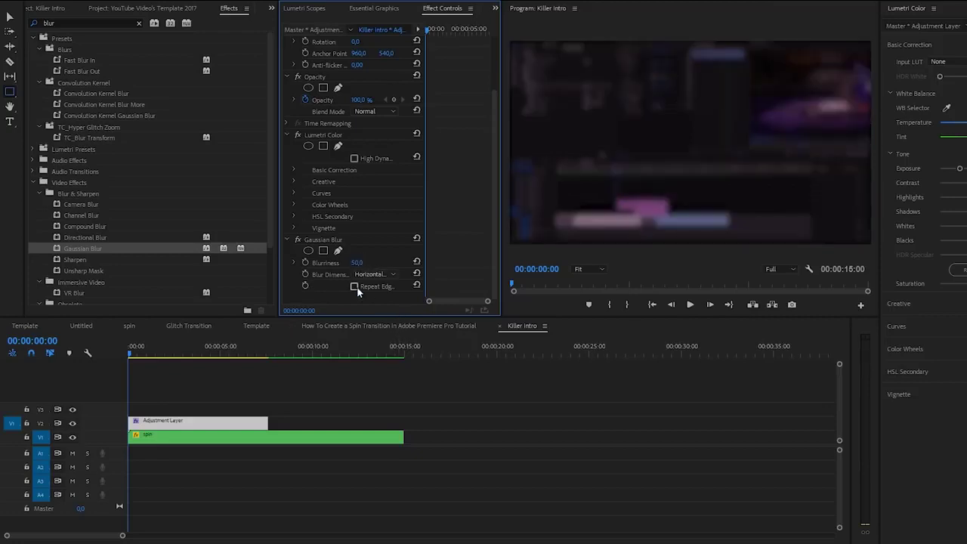
{"action": "left_click", "coordinate": [354, 287]}
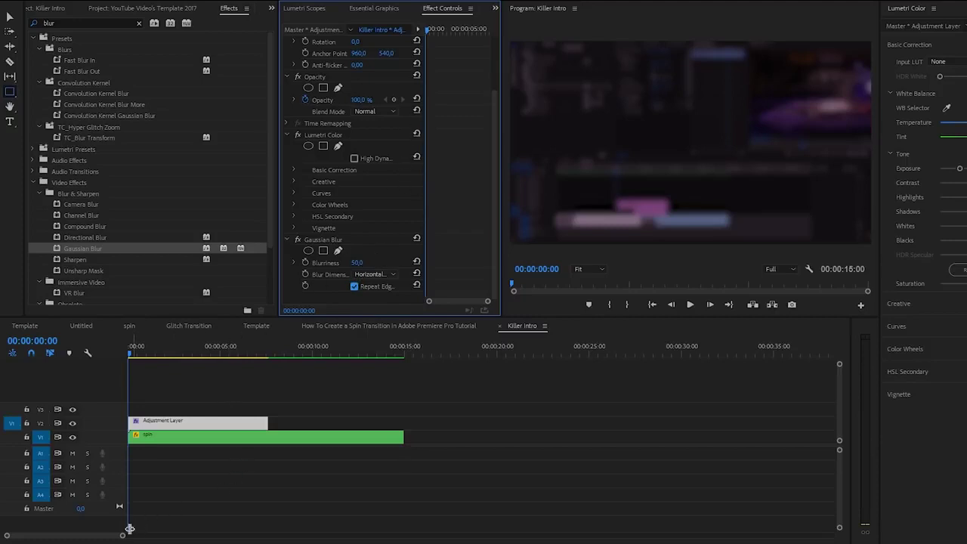
Step: At 00:00:02:00, add the first keyframes for the adjustment layer's Blurriness, Tint and Exposure
{"action": "left_click_drag", "start_coordinate": [121, 536], "coordinate": [53, 536]}
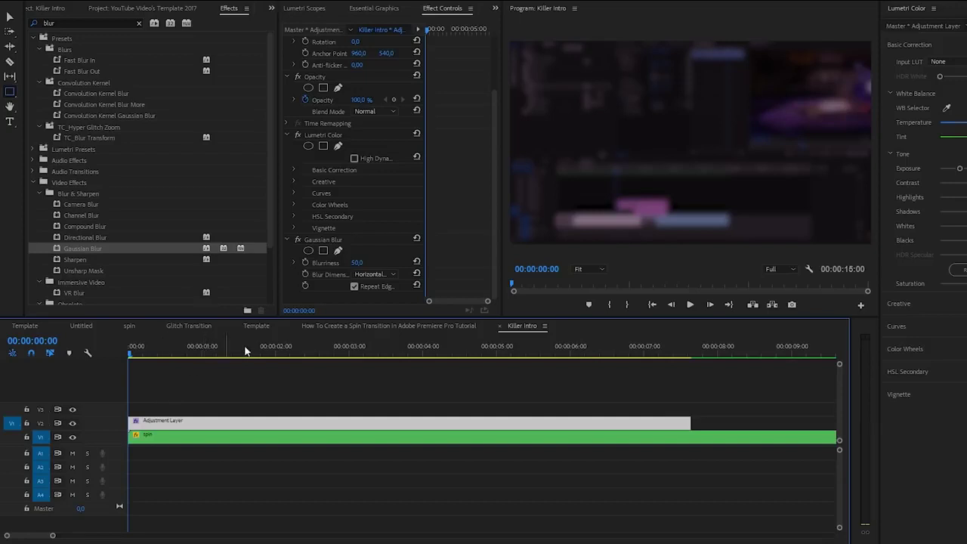
{"action": "left_click", "coordinate": [275, 351]}
{"action": "left_click", "coordinate": [276, 351]}
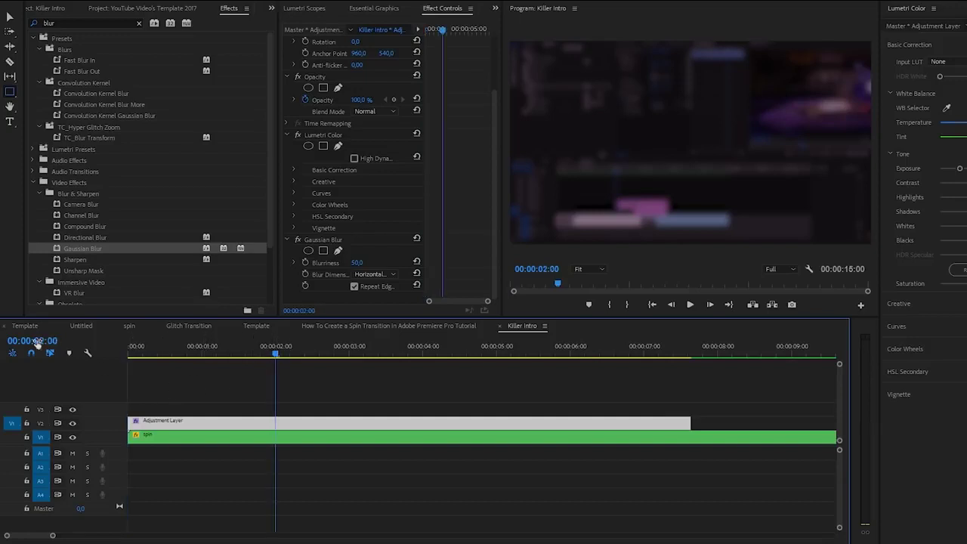
{"action": "left_click", "coordinate": [306, 262]}
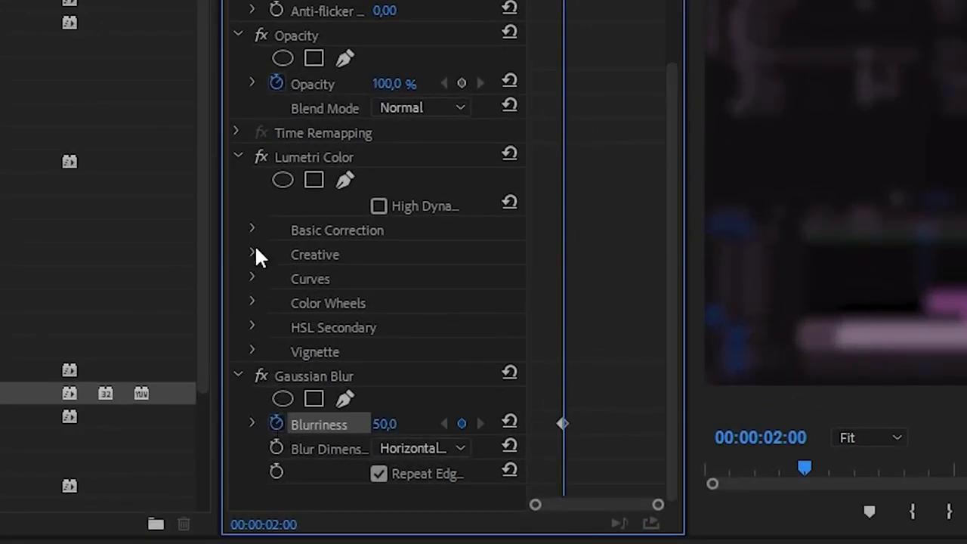
{"action": "left_click", "coordinate": [253, 231]}
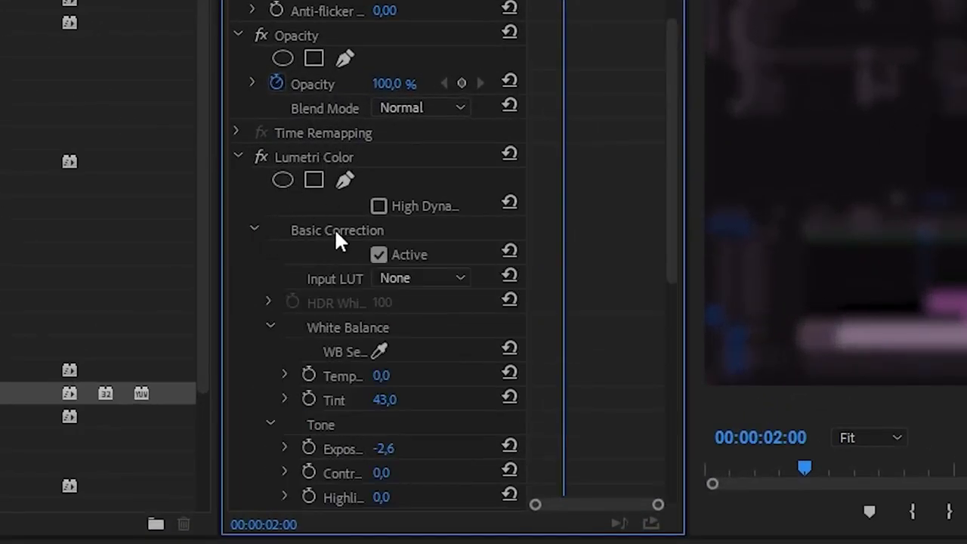
{"action": "left_click", "coordinate": [309, 400]}
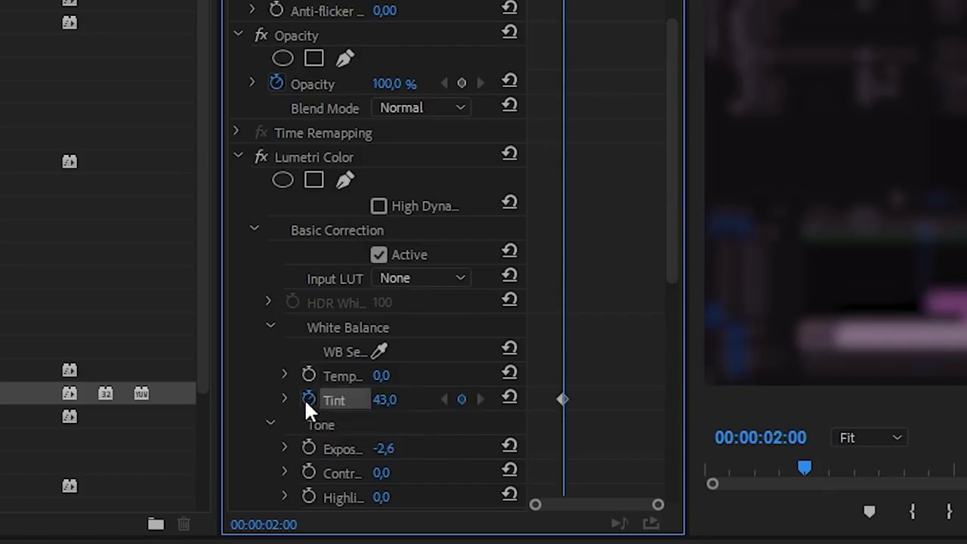
{"action": "left_click", "coordinate": [309, 445]}
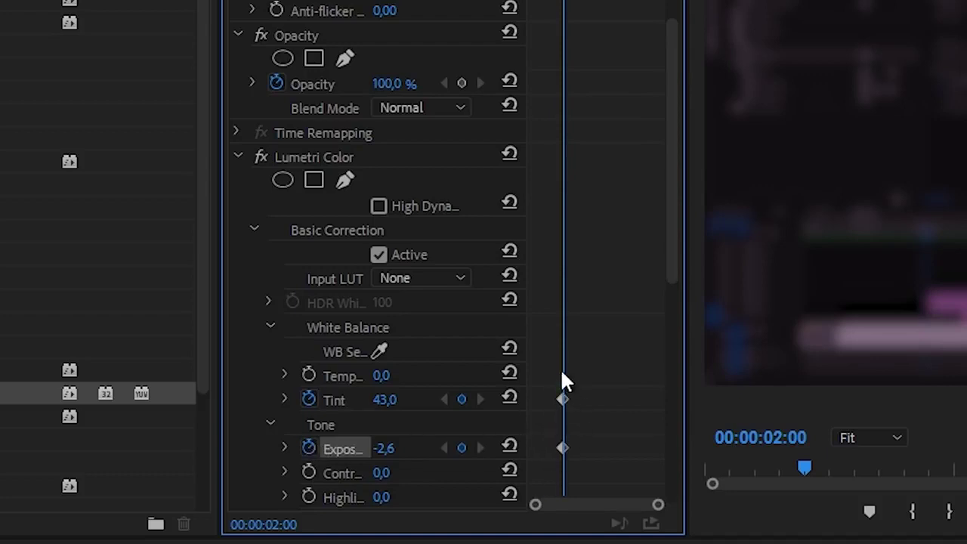
Step: Set the Gaussian Blur's Blurriness to 0 at the very start of the sequence
{"action": "left_click_drag", "start_coordinate": [673, 241], "coordinate": [615, 460]}
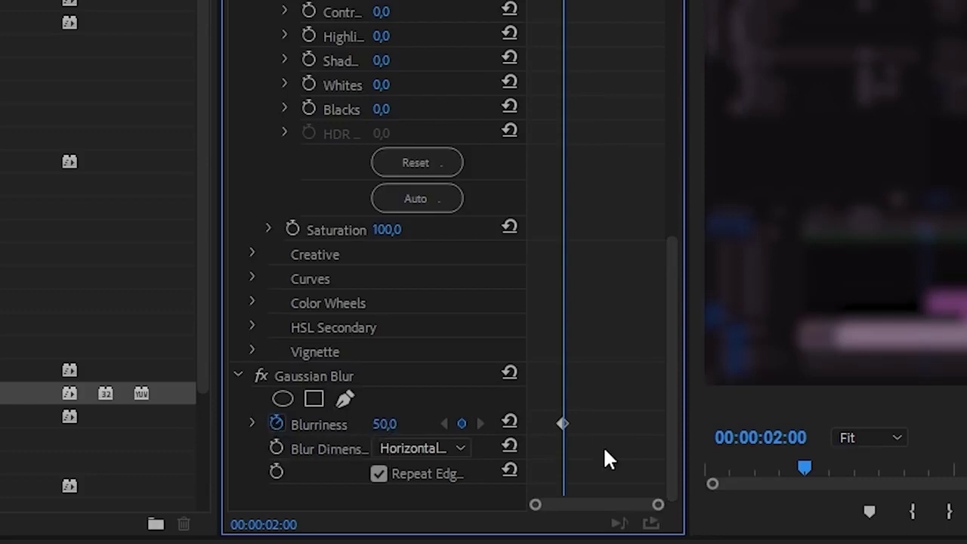
{"action": "key", "text": "Home"}
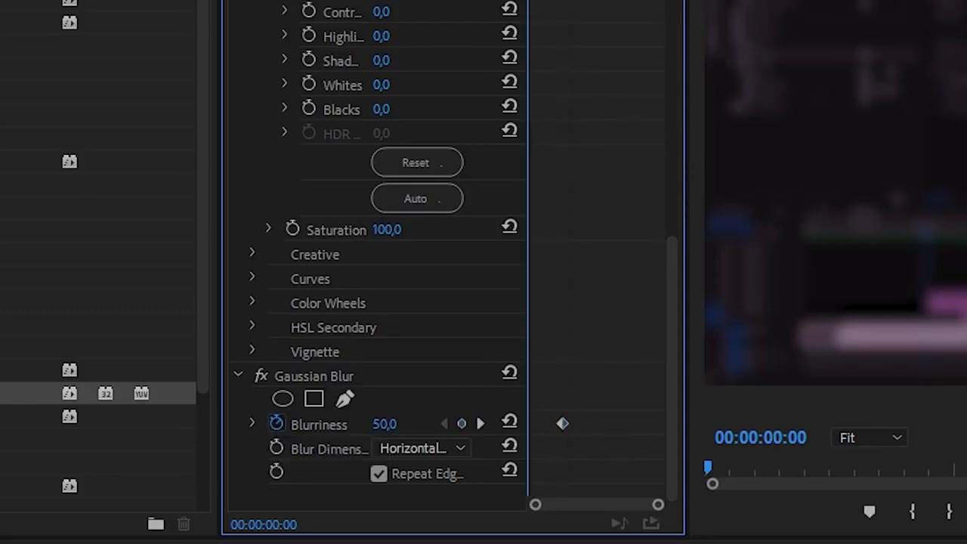
{"action": "left_click", "coordinate": [382, 423]}
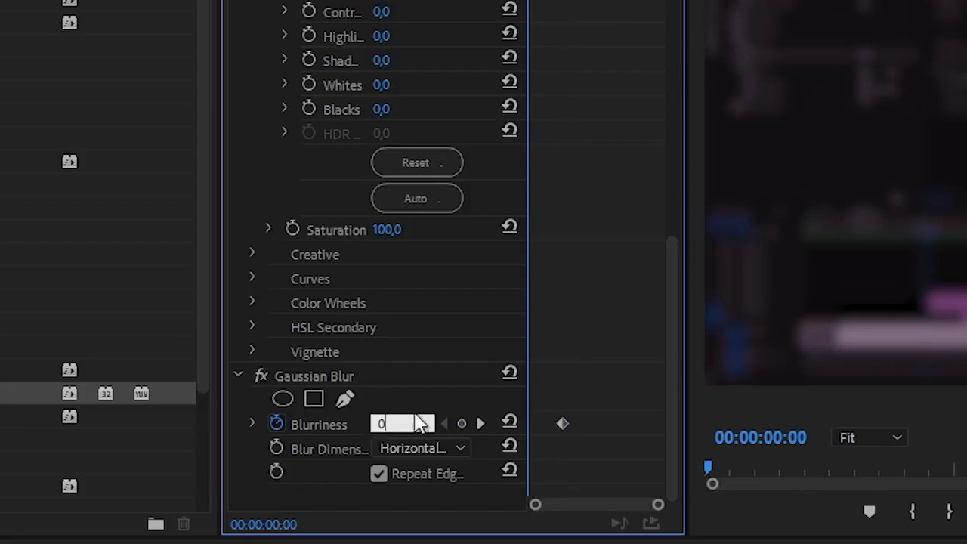
{"action": "type", "text": "0"}
{"action": "key", "text": "Return"}
Step: Reset the Lumetri Tint and Exposure to their default values at the sequence start
{"action": "left_click_drag", "start_coordinate": [671, 365], "coordinate": [662, 190]}
{"action": "scroll", "coordinate": [662, 194], "scroll_direction": "up", "scroll_amount": 1}
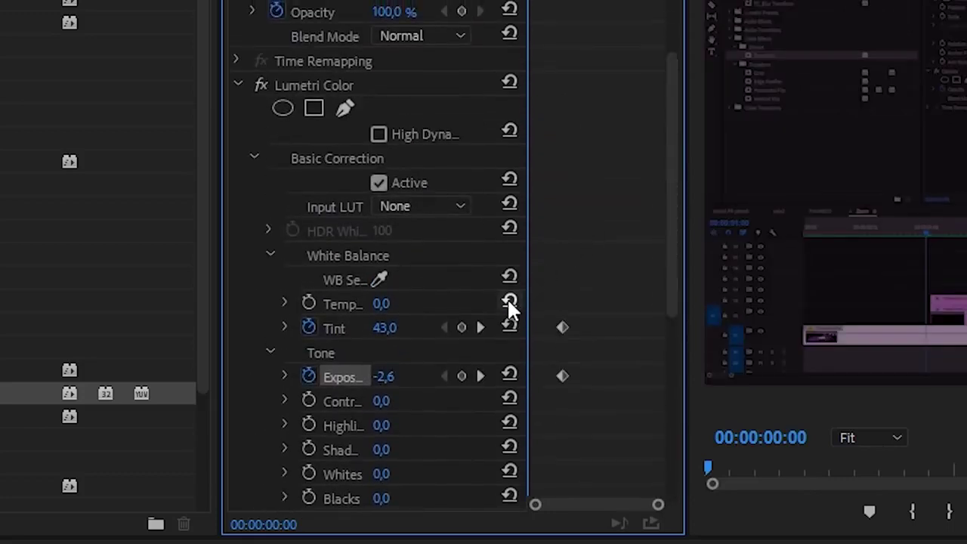
{"action": "left_click", "coordinate": [508, 327]}
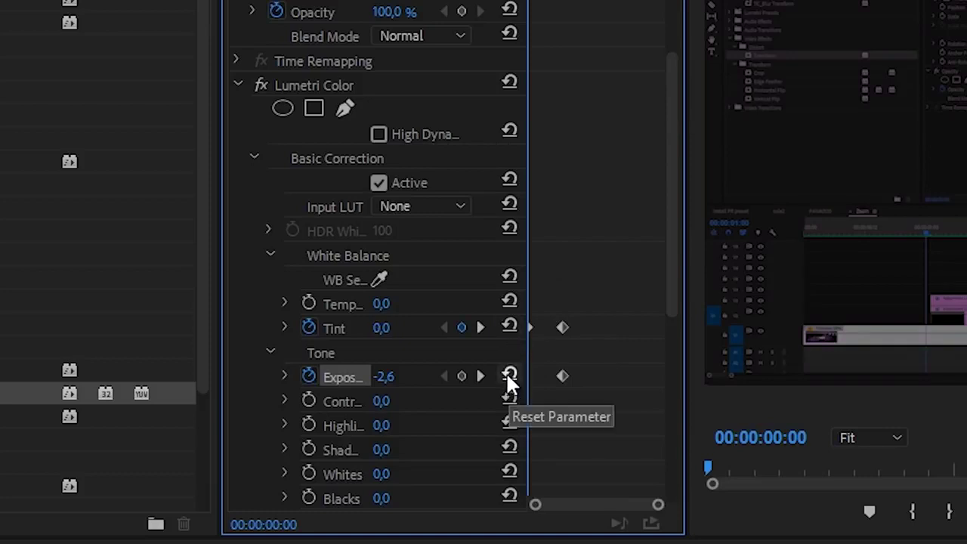
{"action": "left_click", "coordinate": [509, 374]}
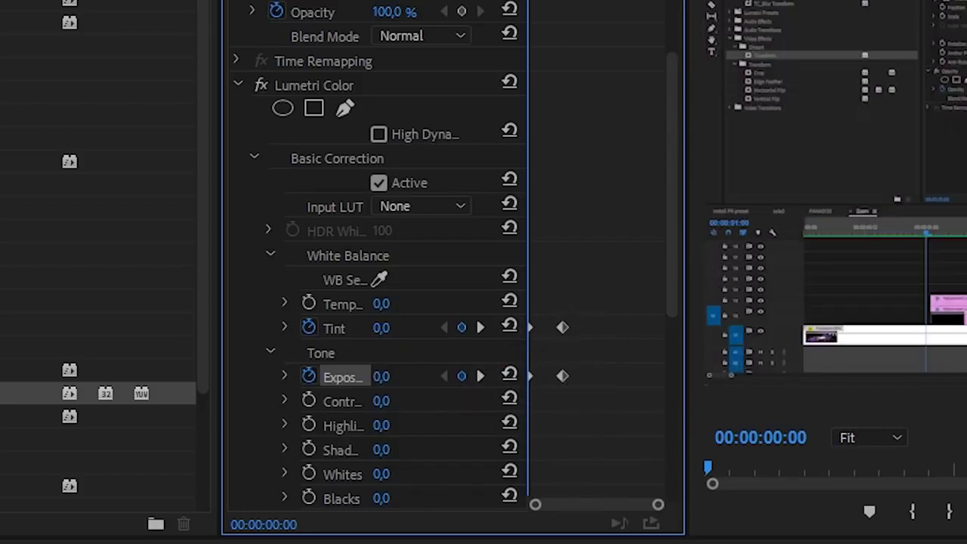
Step: Deselect everything and play the sequence from the start to preview the blur and darkening animation
{"action": "key", "text": "ctrl+shift+a"}
{"action": "key", "text": "space"}
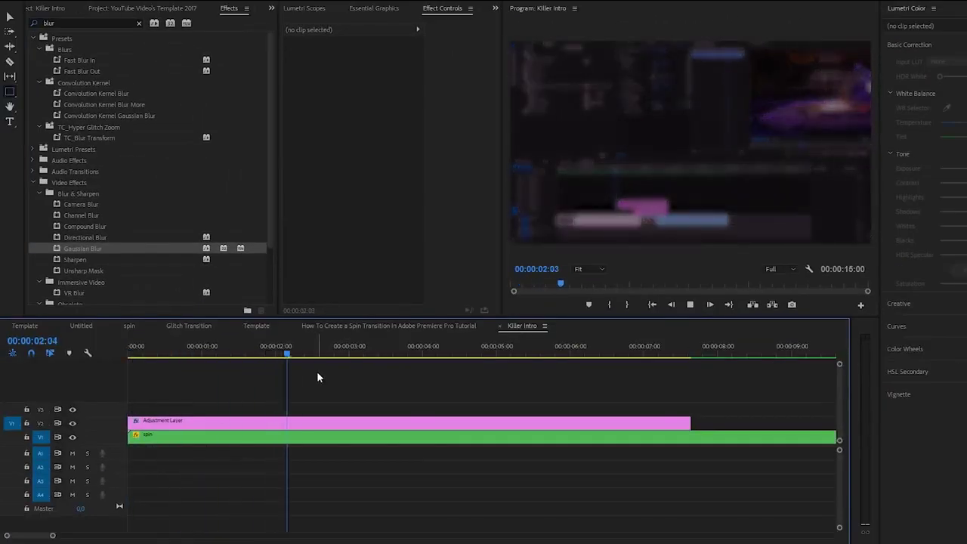
{"action": "key", "text": "space"}
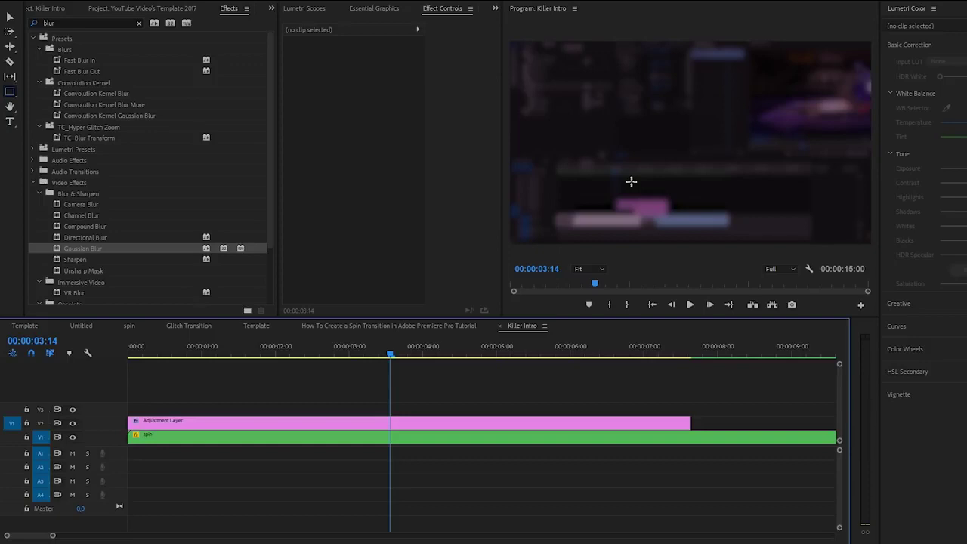
Step: At 00:00:03:19, add a text title reading "I'M AWESOME" near the middle of the frame
{"action": "left_click_drag", "start_coordinate": [376, 351], "coordinate": [404, 352]}
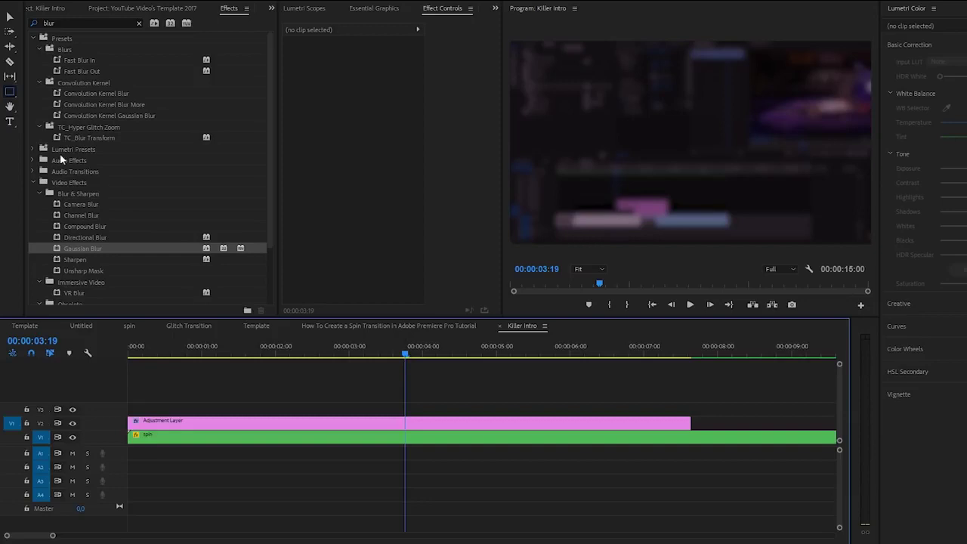
{"action": "left_click", "coordinate": [10, 121]}
{"action": "left_click", "coordinate": [644, 136]}
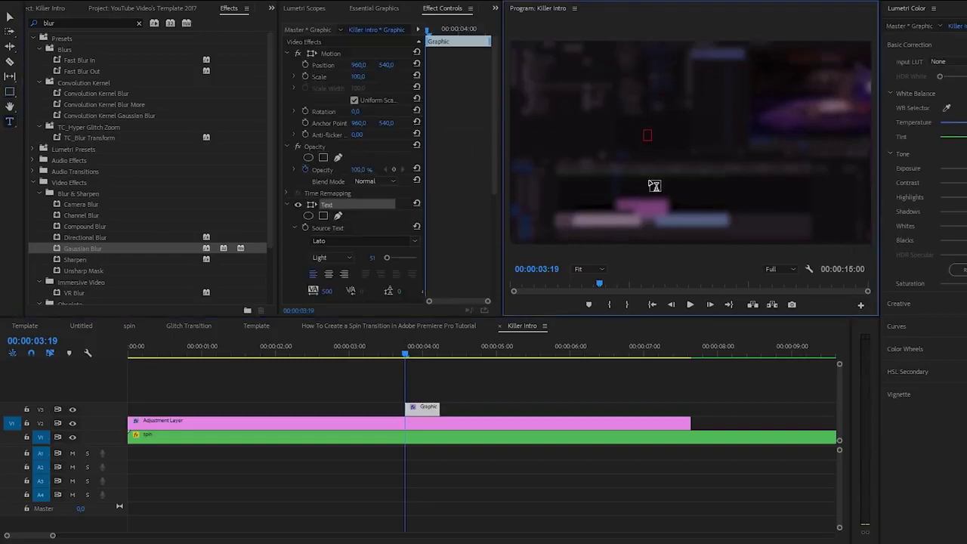
{"action": "type", "text": "I'M AWESOME"}
Step: Change the font style of the whole "I'M AWESOME" title to Bold
{"action": "key", "text": "ctrl+a"}
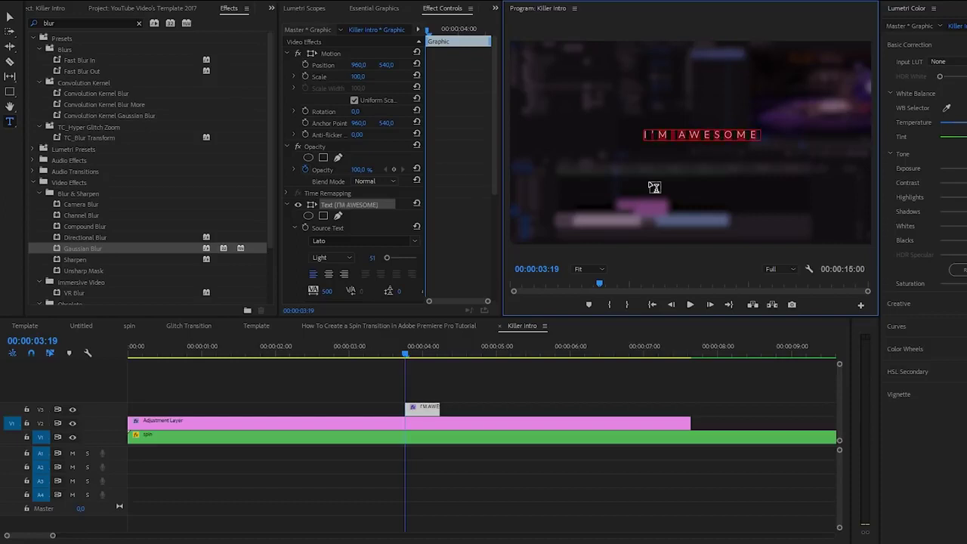
{"action": "scroll", "coordinate": [492, 189], "scroll_direction": "down", "scroll_amount": 3}
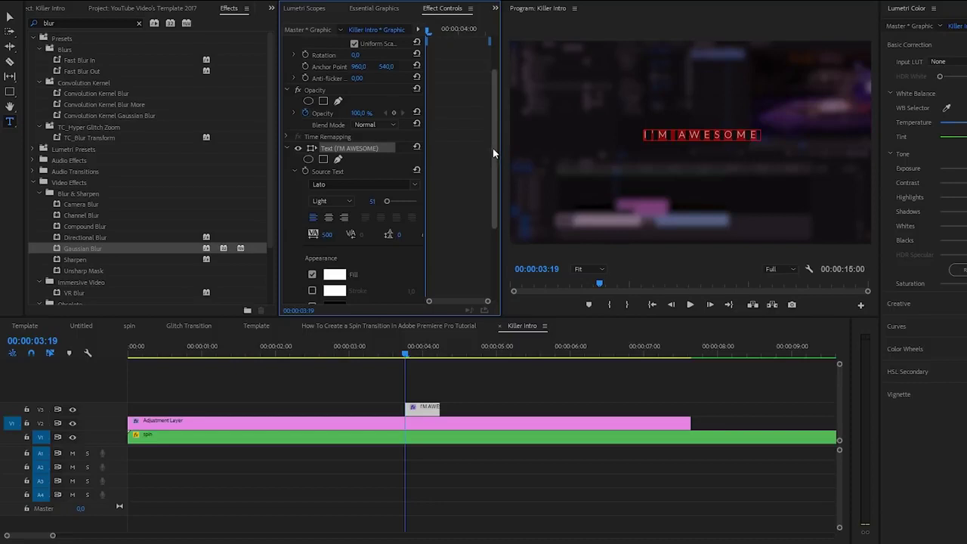
{"action": "scroll", "coordinate": [492, 151], "scroll_direction": "down", "scroll_amount": 1}
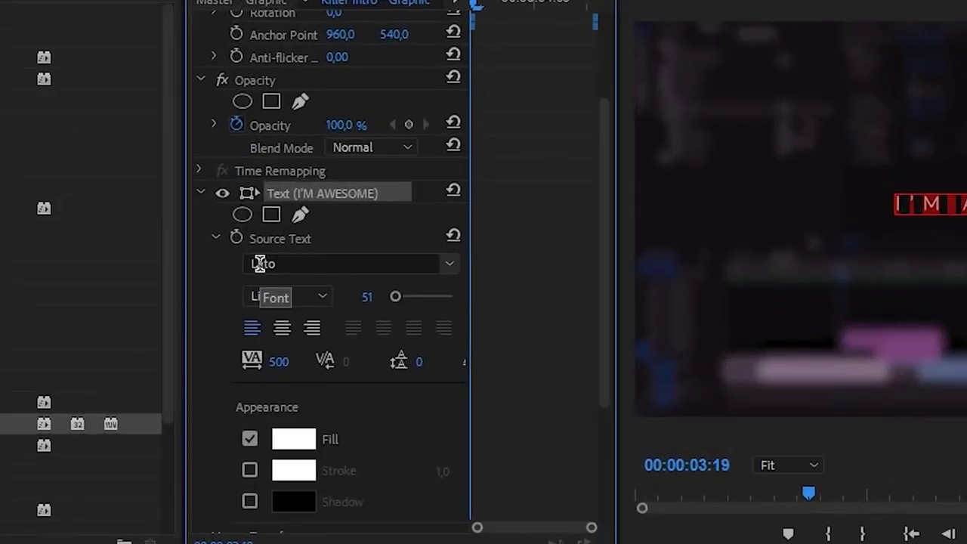
{"action": "left_click", "coordinate": [324, 296]}
{"action": "left_click", "coordinate": [317, 543]}
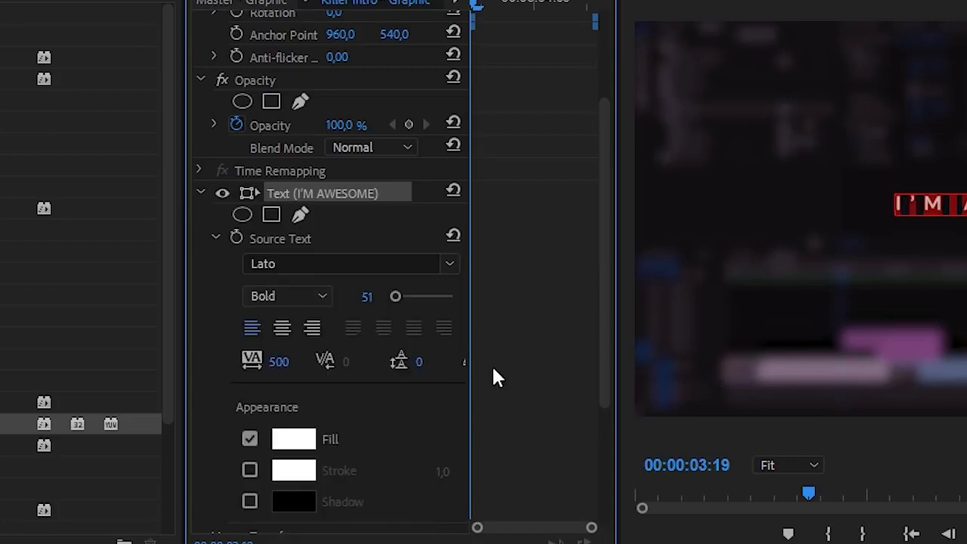
{"action": "left_click_drag", "start_coordinate": [606, 295], "coordinate": [603, 344]}
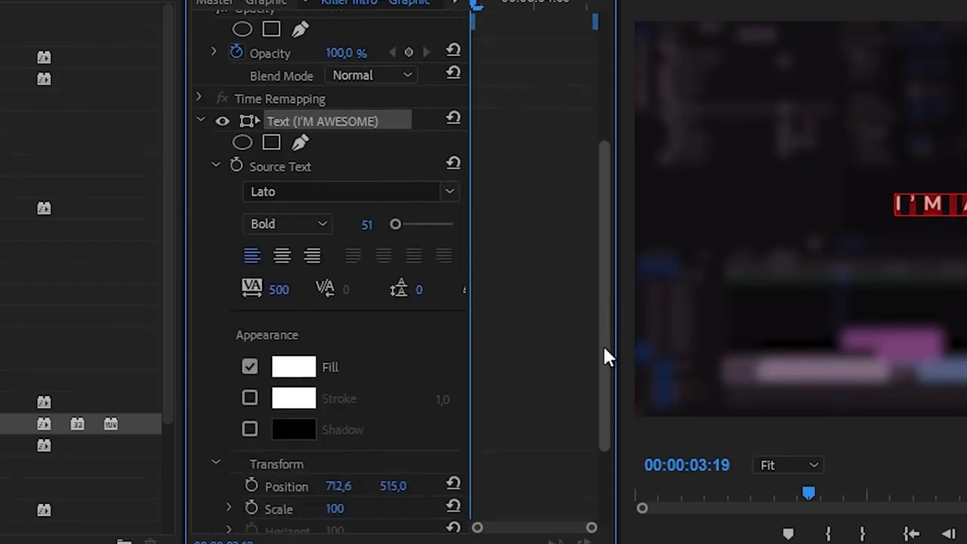
Step: Centre-align the "I'M AWESOME" text and centre the title vertically and horizontally in the frame
{"action": "left_click", "coordinate": [283, 254]}
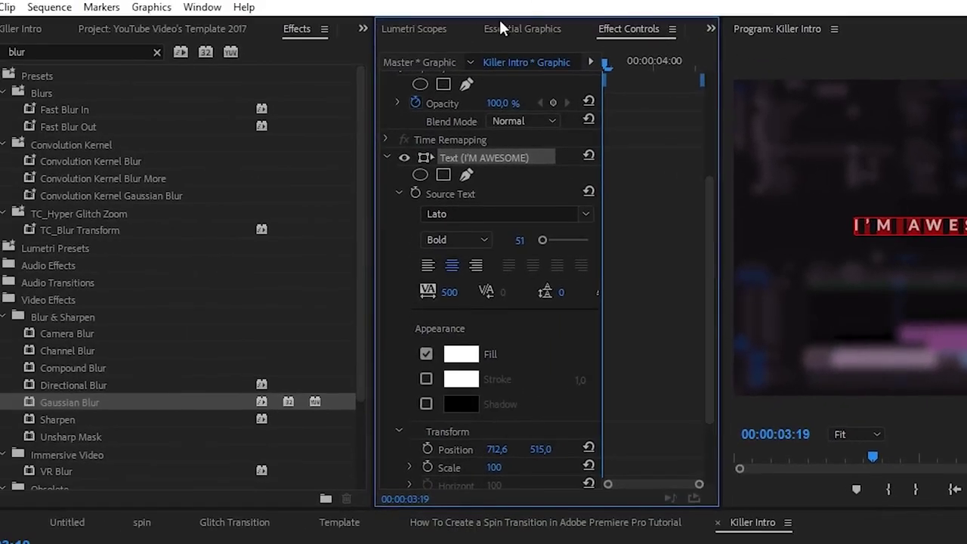
{"action": "left_click", "coordinate": [512, 34]}
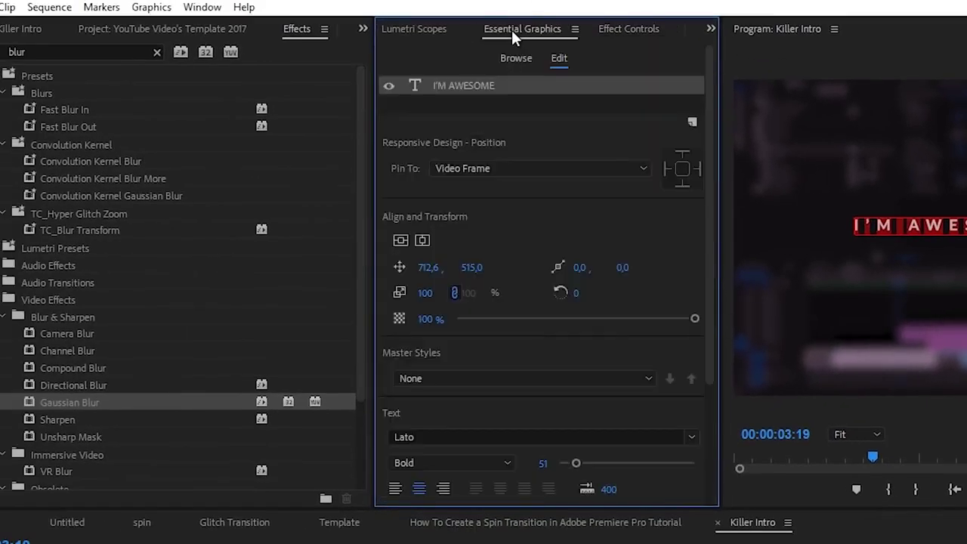
{"action": "left_click", "coordinate": [202, 7]}
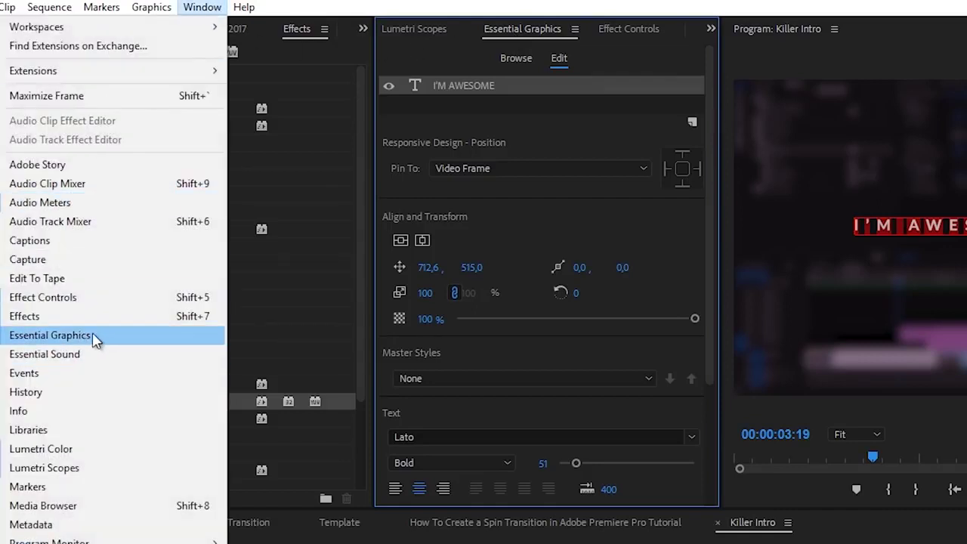
{"action": "left_click", "coordinate": [447, 85]}
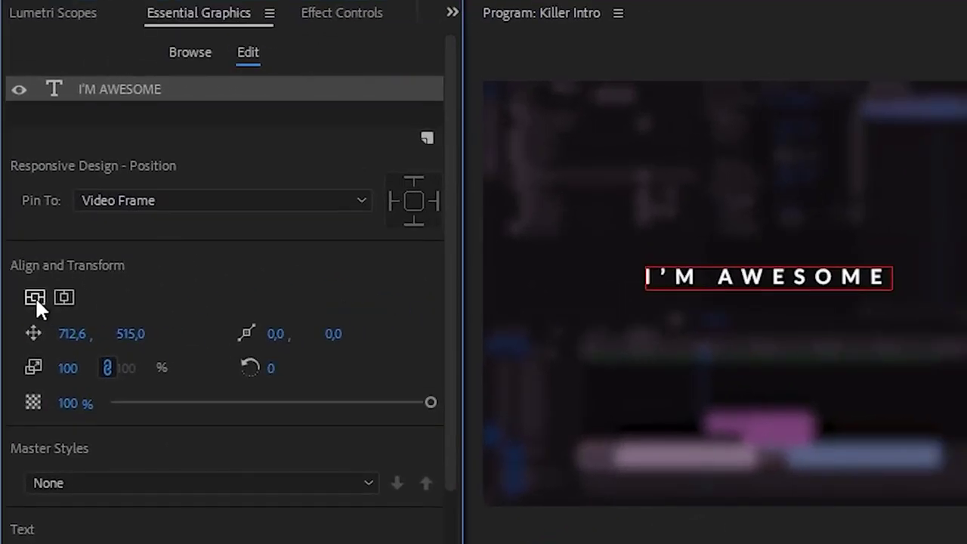
{"action": "left_click", "coordinate": [39, 296]}
{"action": "left_click", "coordinate": [69, 296]}
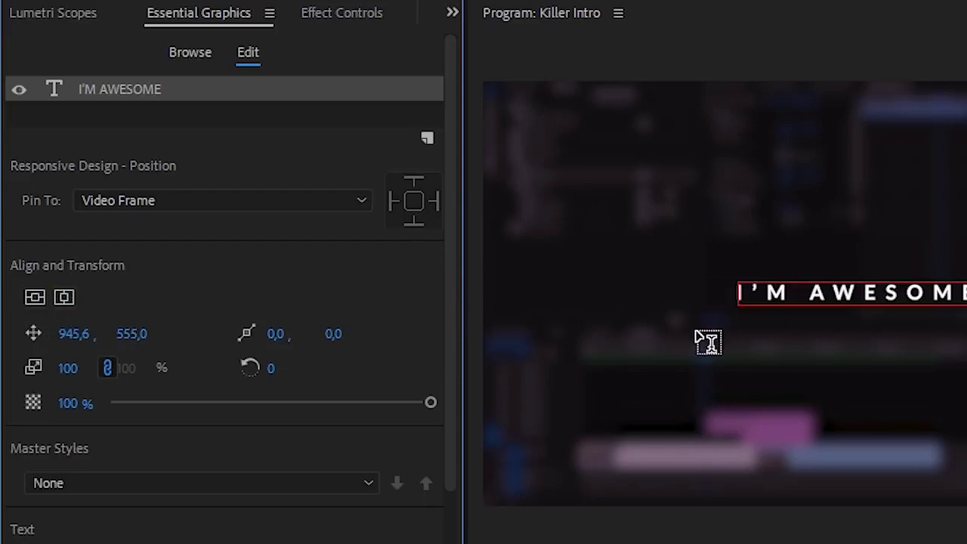
Step: Return to the title's effect settings and widen that area so the text properties and keyframe timeline have more room
{"action": "left_click", "coordinate": [337, 19]}
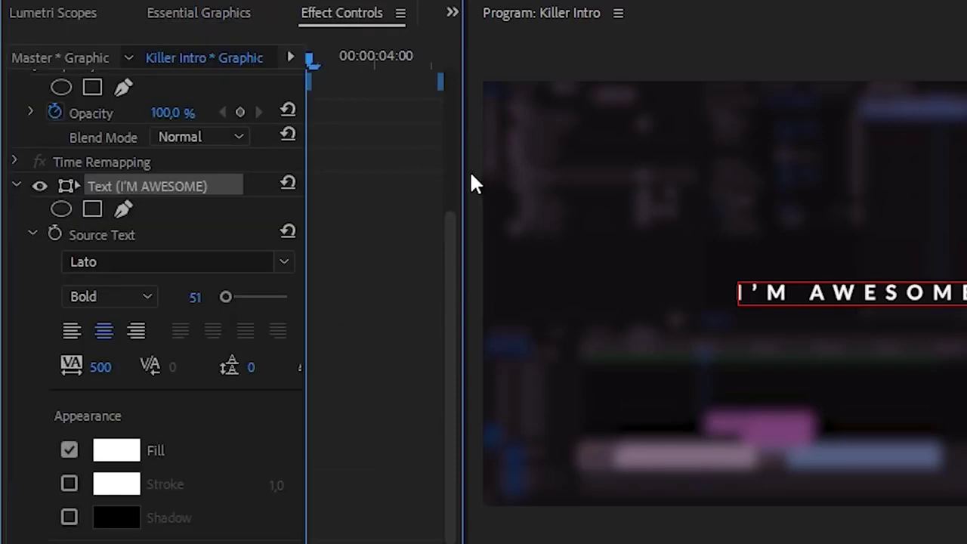
{"action": "left_click_drag", "start_coordinate": [471, 184], "coordinate": [615, 179]}
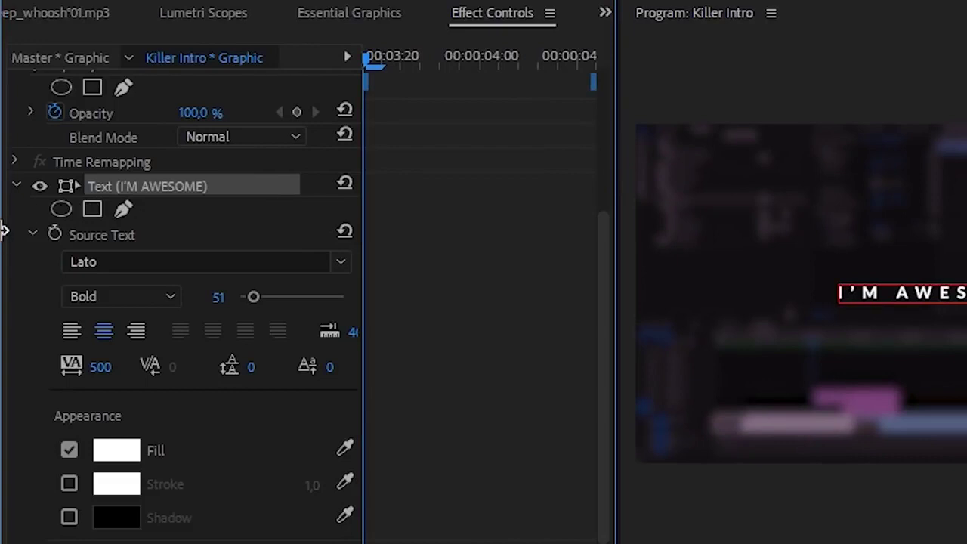
{"action": "left_click_drag", "start_coordinate": [3, 230], "coordinate": [0, 231]}
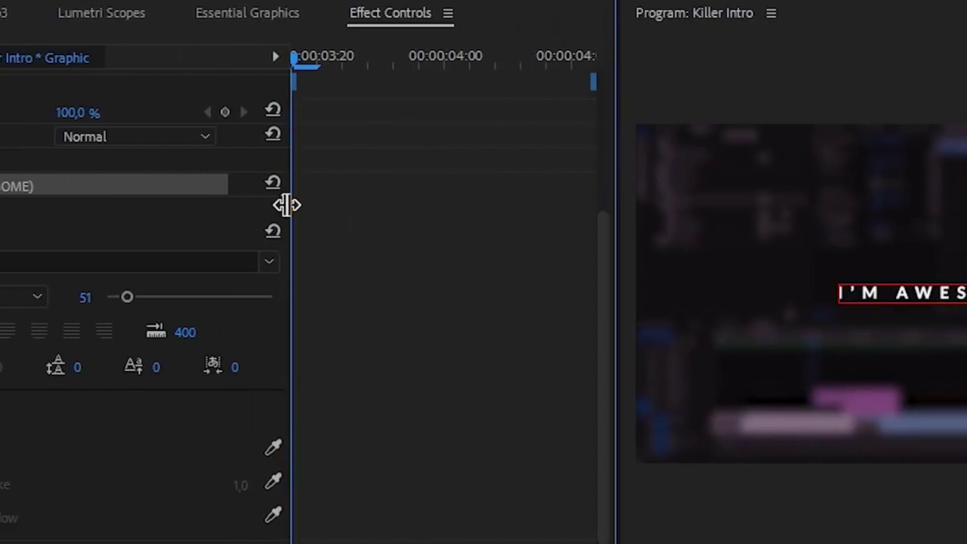
{"action": "left_click_drag", "start_coordinate": [287, 205], "coordinate": [261, 205]}
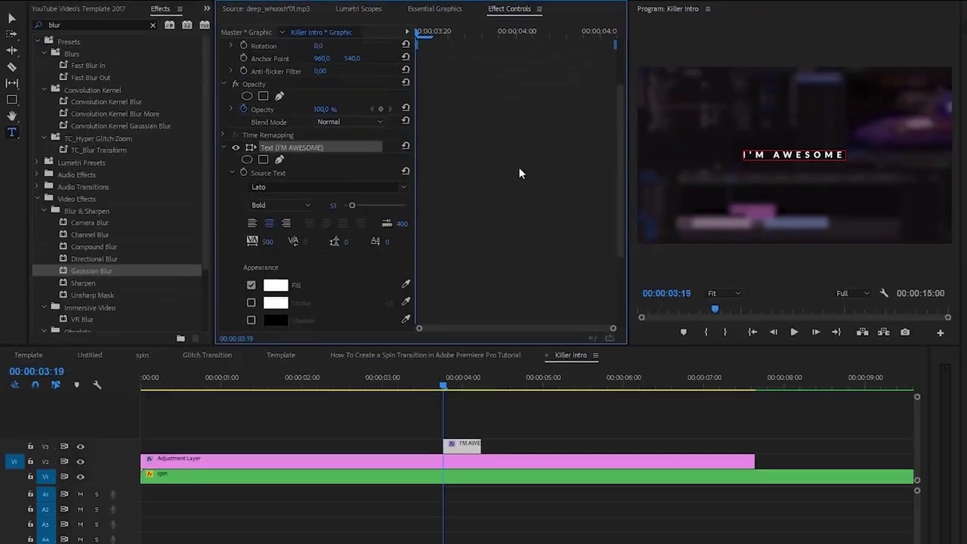
Step: Extend the title clip from the sequence start to about 00:00:07:00 and set the font size to 75
{"action": "scroll", "coordinate": [518, 168], "scroll_direction": "up", "scroll_amount": 3}
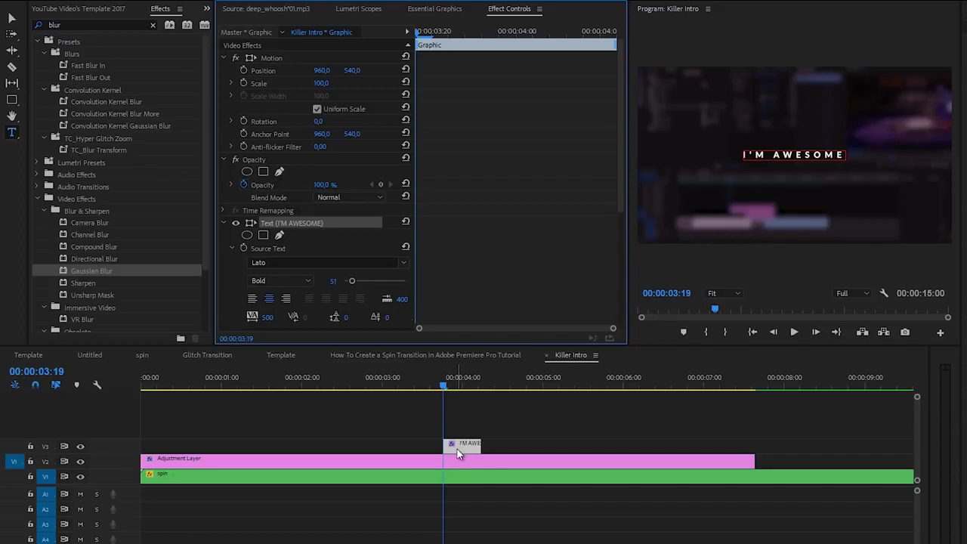
{"action": "left_click_drag", "start_coordinate": [444, 445], "coordinate": [108, 437]}
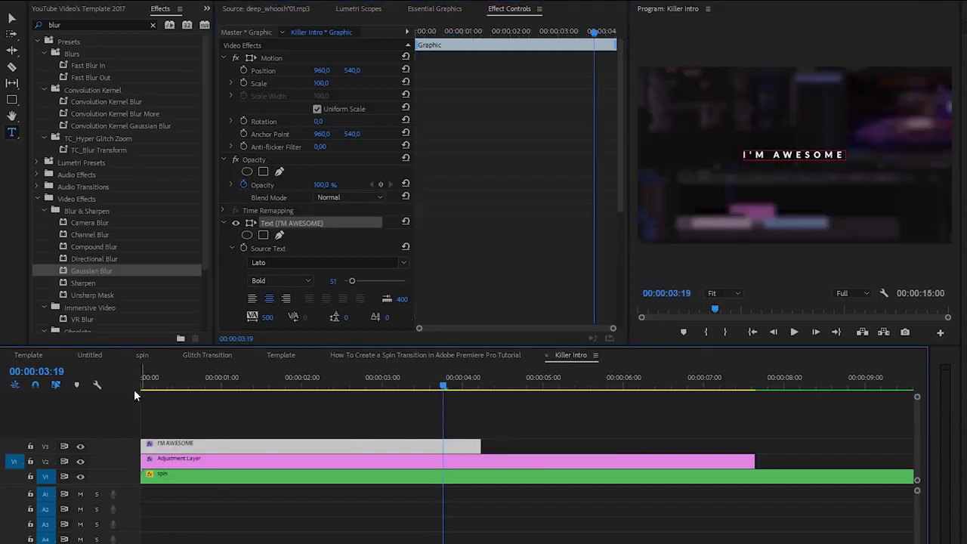
{"action": "left_click_drag", "start_coordinate": [481, 444], "coordinate": [698, 438]}
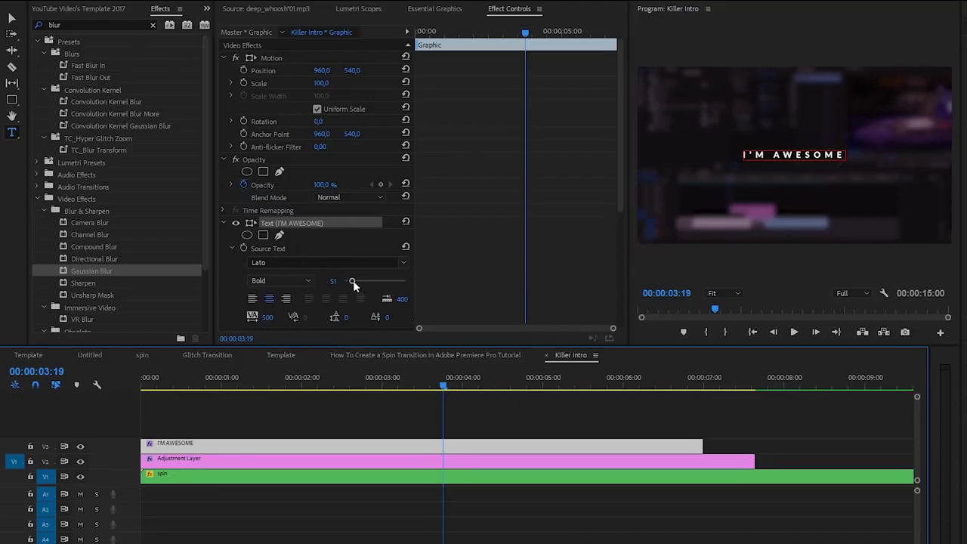
{"action": "left_click_drag", "start_coordinate": [353, 280], "coordinate": [356, 282]}
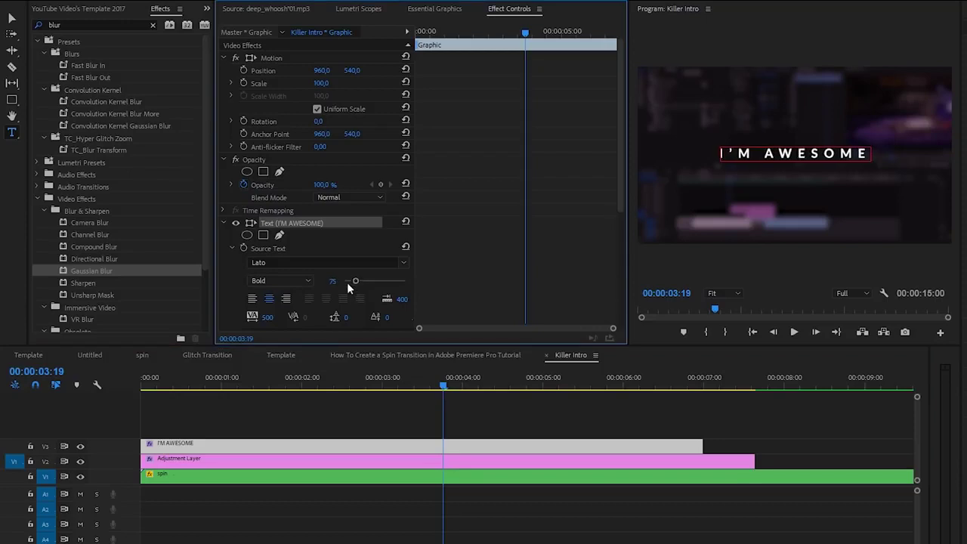
Step: Keyframe the title's Position at 960, 540 at 00:00:02:00 and 960, 1172 at the sequence start, and play the entrance
{"action": "left_click_drag", "start_coordinate": [445, 30], "coordinate": [395, 57]}
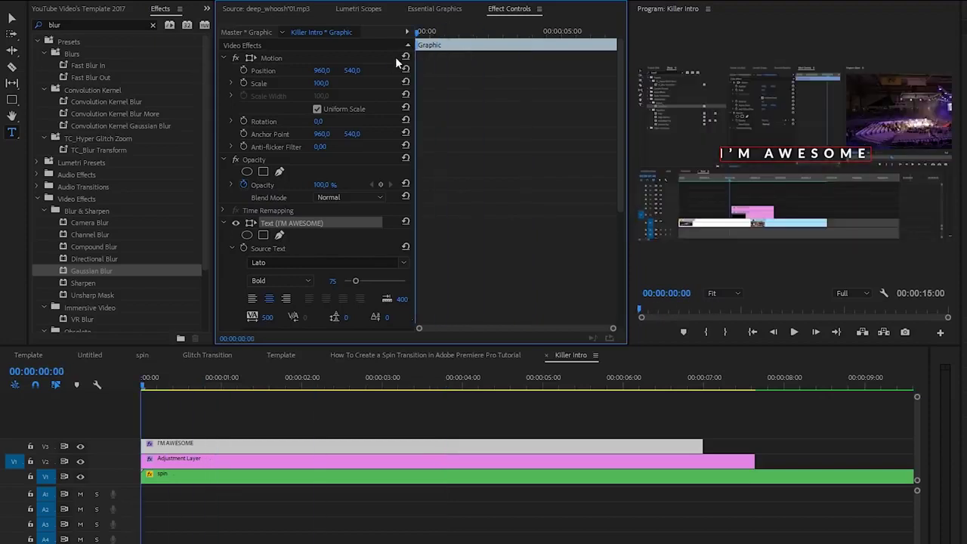
{"action": "left_click", "coordinate": [302, 386]}
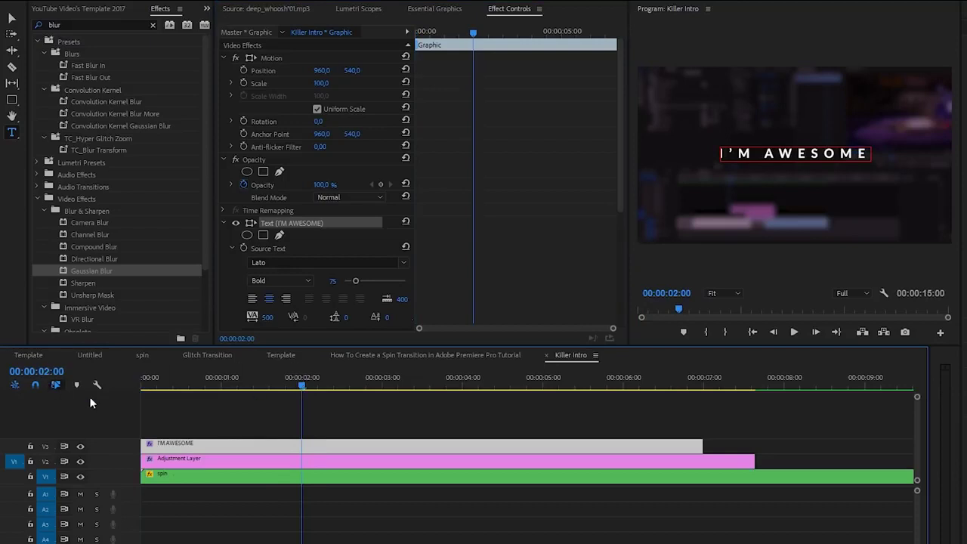
{"action": "left_click", "coordinate": [244, 70]}
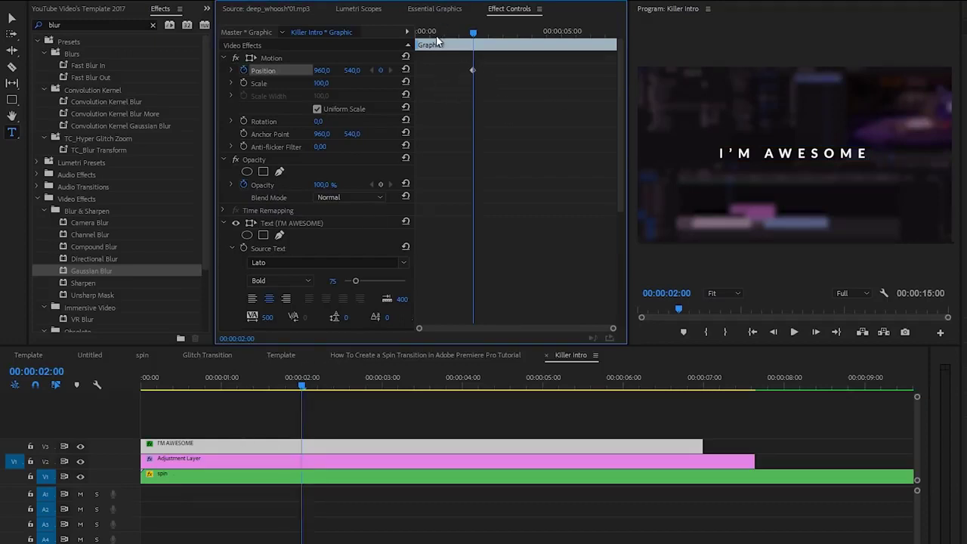
{"action": "left_click_drag", "start_coordinate": [440, 36], "coordinate": [410, 37]}
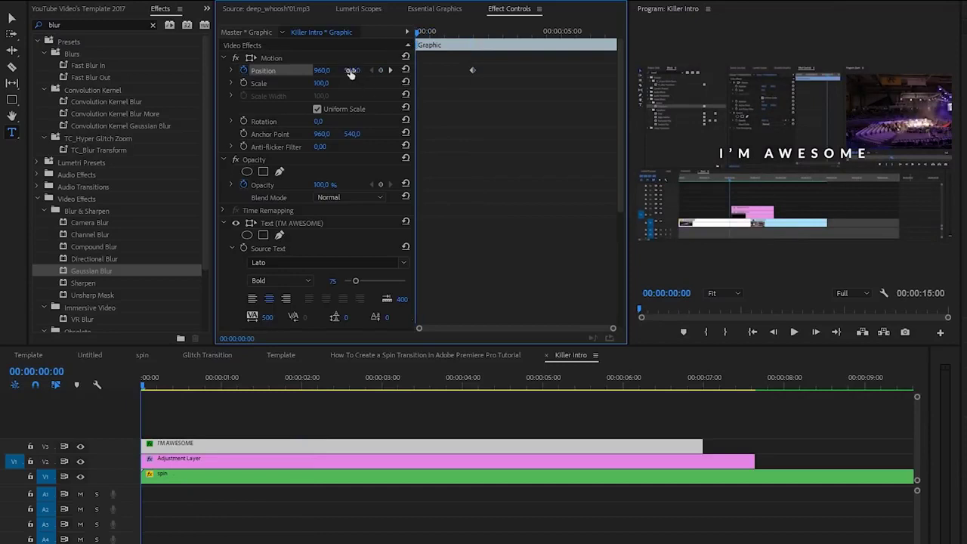
{"action": "left_click_drag", "start_coordinate": [352, 71], "coordinate": [558, 82]}
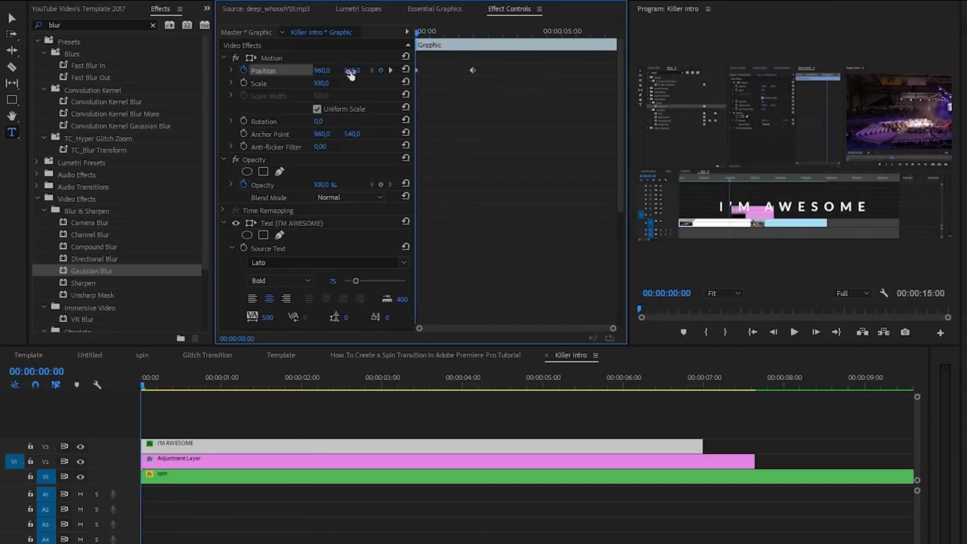
{"action": "left_click_drag", "start_coordinate": [350, 72], "coordinate": [634, 88]}
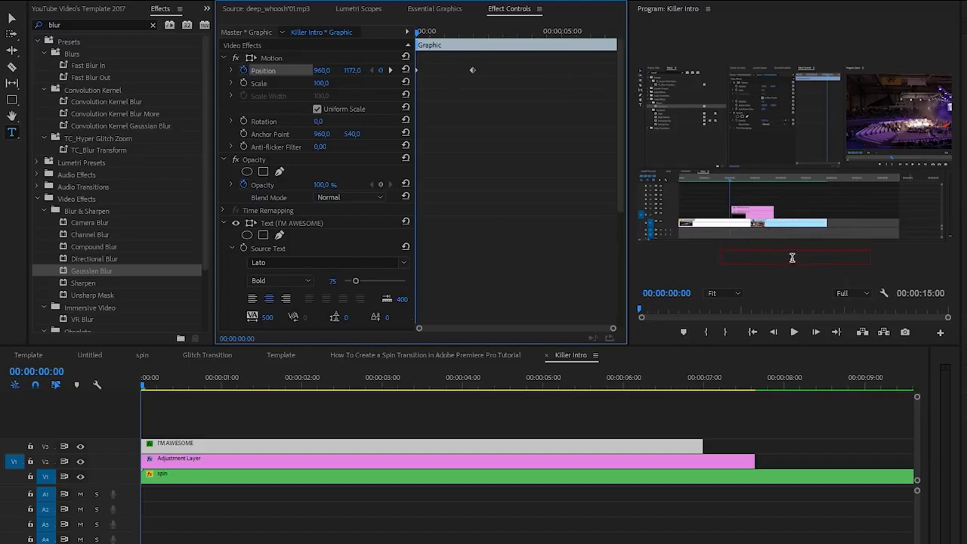
{"action": "key", "text": "space"}
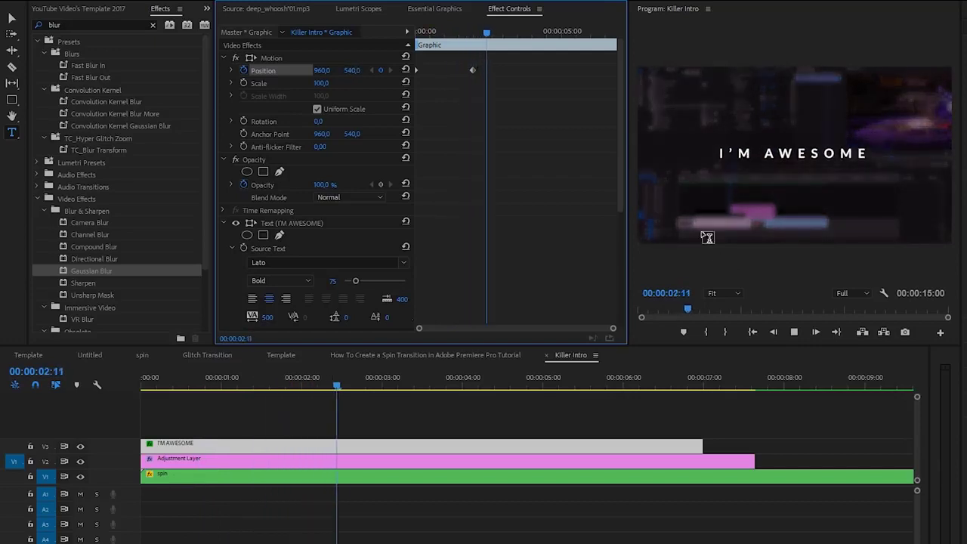
{"action": "key", "text": "space"}
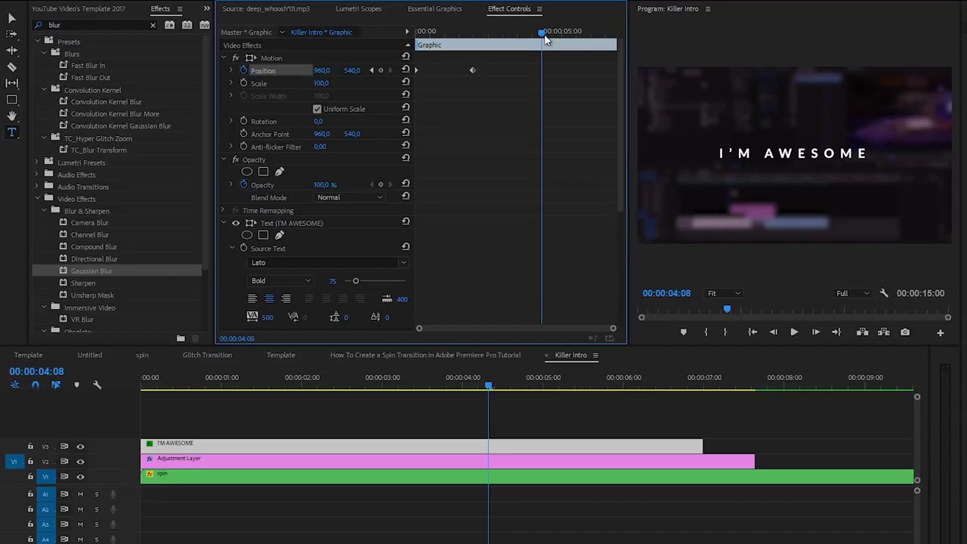
Step: Add a Position keyframe at 00:00:05:00 that holds the title in the centre of the frame
{"action": "left_click_drag", "start_coordinate": [544, 34], "coordinate": [567, 38]}
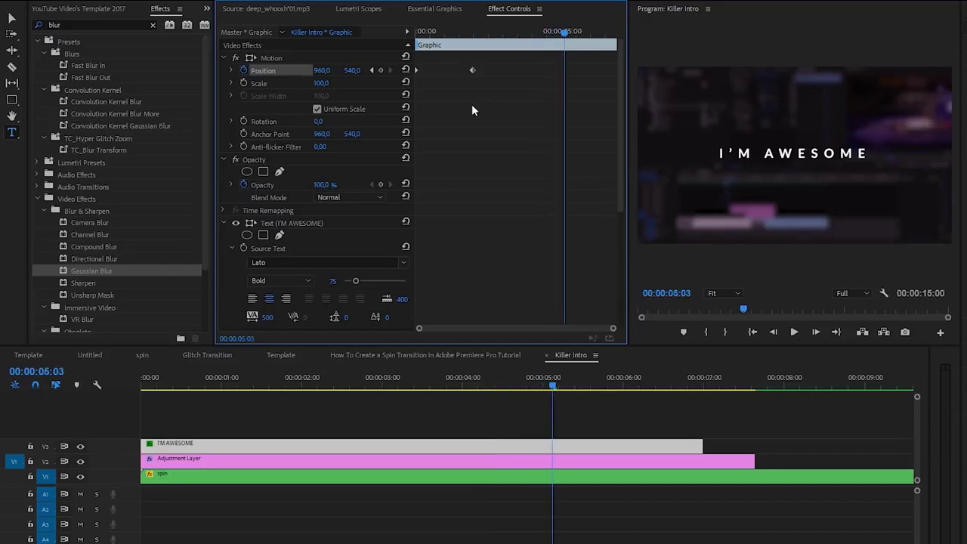
{"action": "key", "text": "Left"}
{"action": "key", "text": "Left"}
{"action": "key", "text": "Left"}
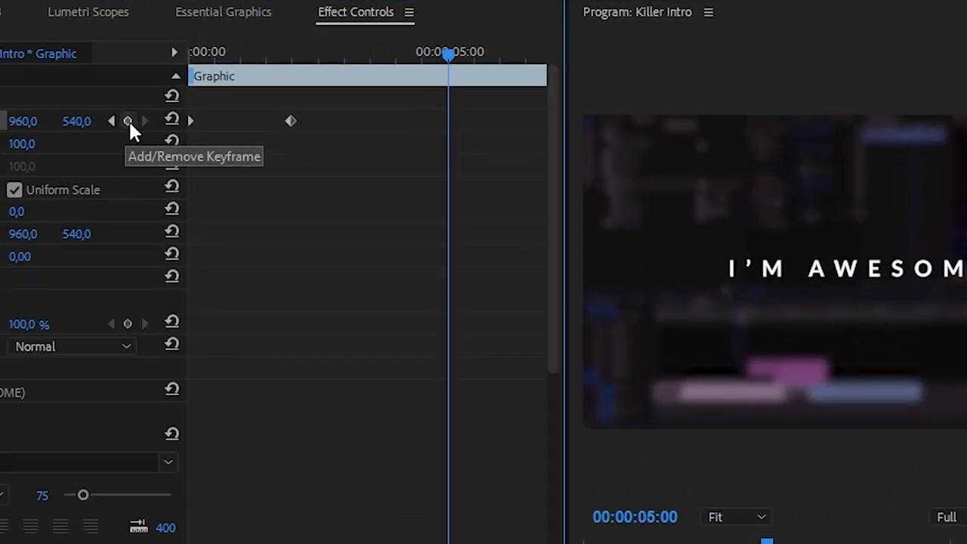
{"action": "left_click", "coordinate": [128, 122]}
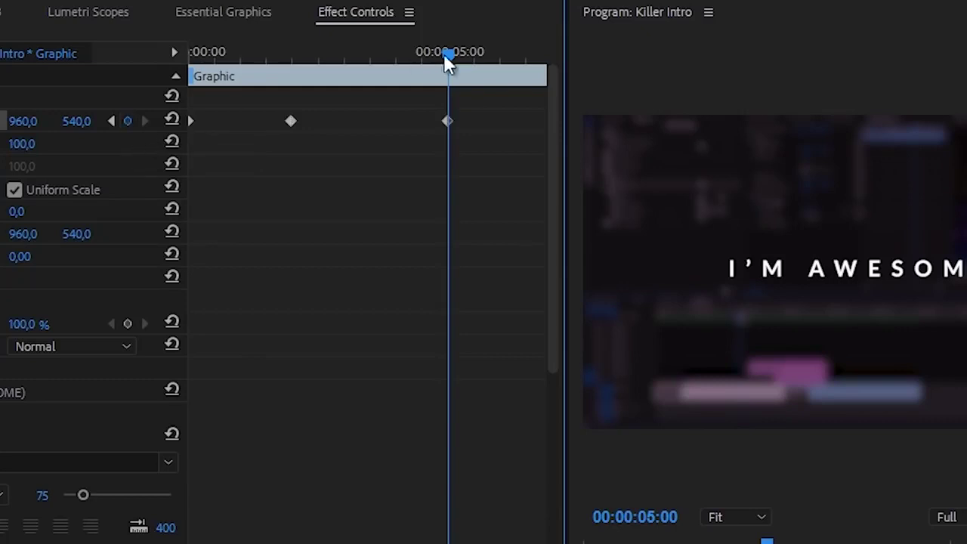
Step: At 00:00:06:22, keyframe the title's vertical Position up beyond the top of the frame and preview the whole title animation
{"action": "left_click_drag", "start_coordinate": [445, 55], "coordinate": [549, 65]}
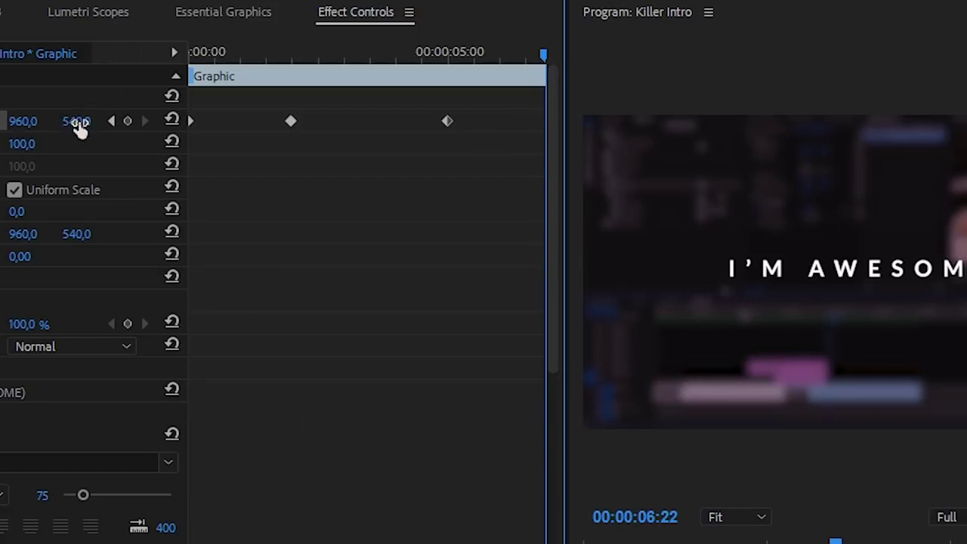
{"action": "left_click_drag", "start_coordinate": [80, 128], "coordinate": [28, 130]}
{"action": "key", "text": "Home"}
{"action": "key", "text": "space"}
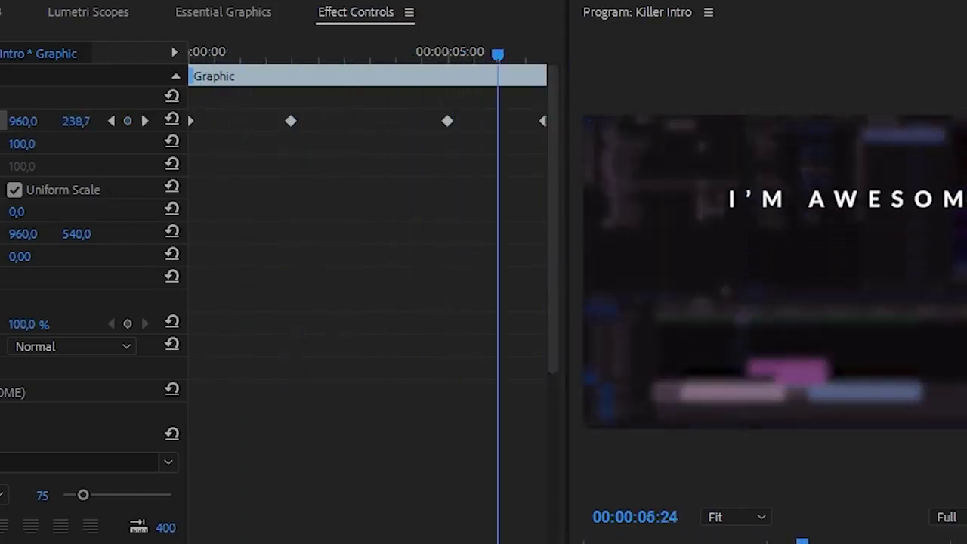
{"action": "key", "text": "j"}
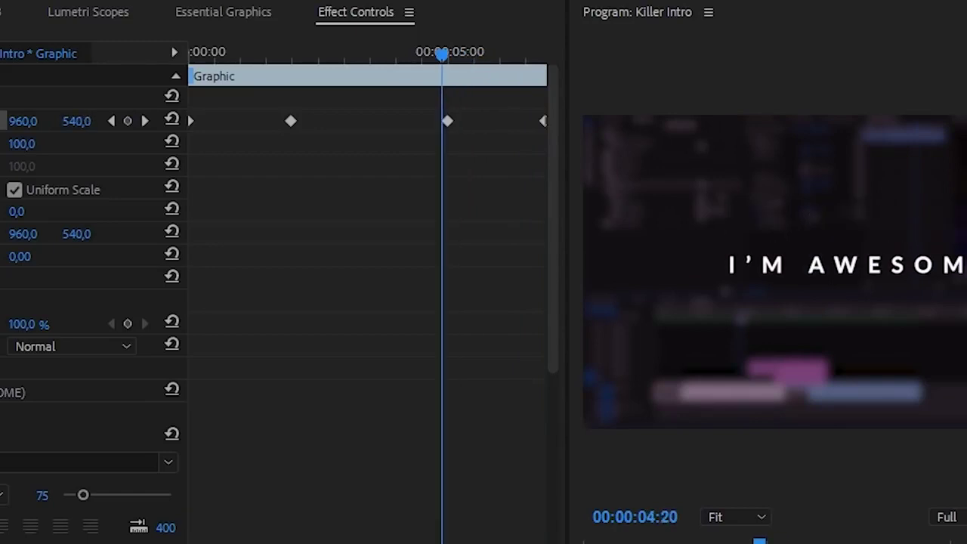
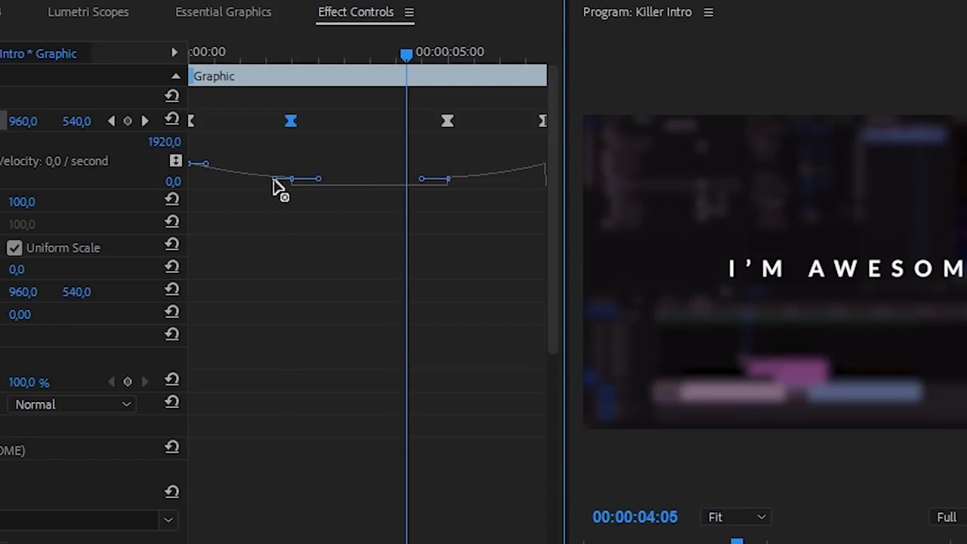
Step: Reshape the title's Position velocity curve for a fast entry slowing into two seconds and an exit accelerating from five seconds, and preview it
{"action": "left_click_drag", "start_coordinate": [275, 179], "coordinate": [218, 210]}
{"action": "left_click_drag", "start_coordinate": [206, 163], "coordinate": [195, 132]}
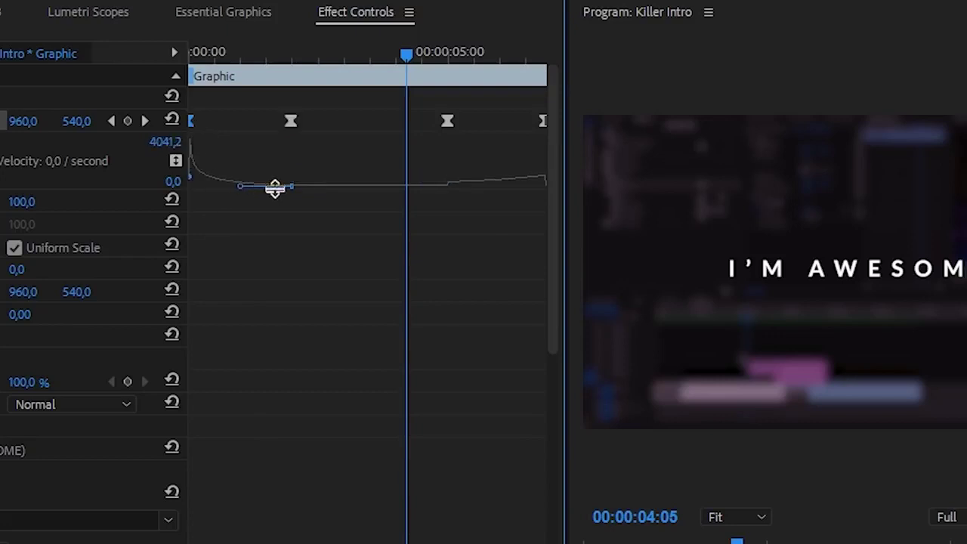
{"action": "left_click", "coordinate": [447, 121]}
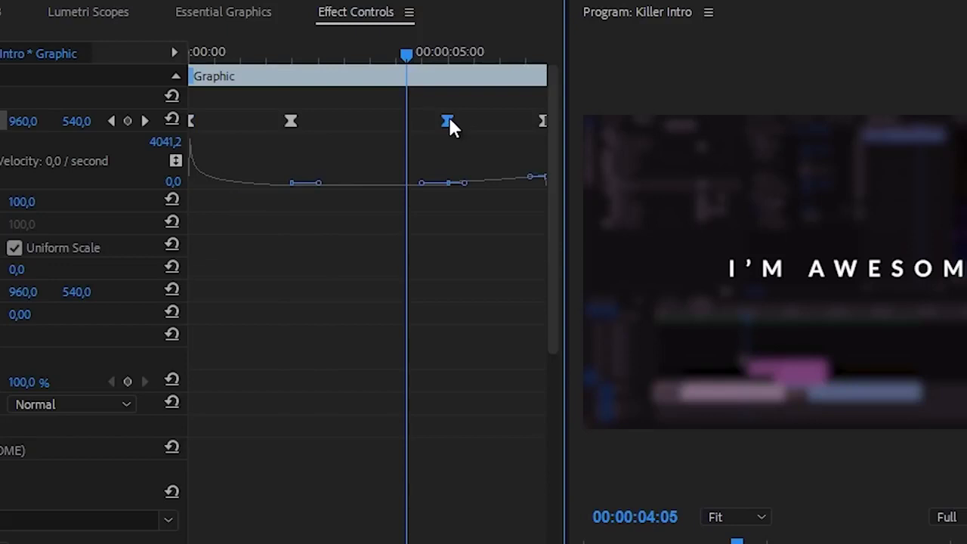
{"action": "left_click_drag", "start_coordinate": [464, 190], "coordinate": [509, 235]}
{"action": "left_click", "coordinate": [539, 181]}
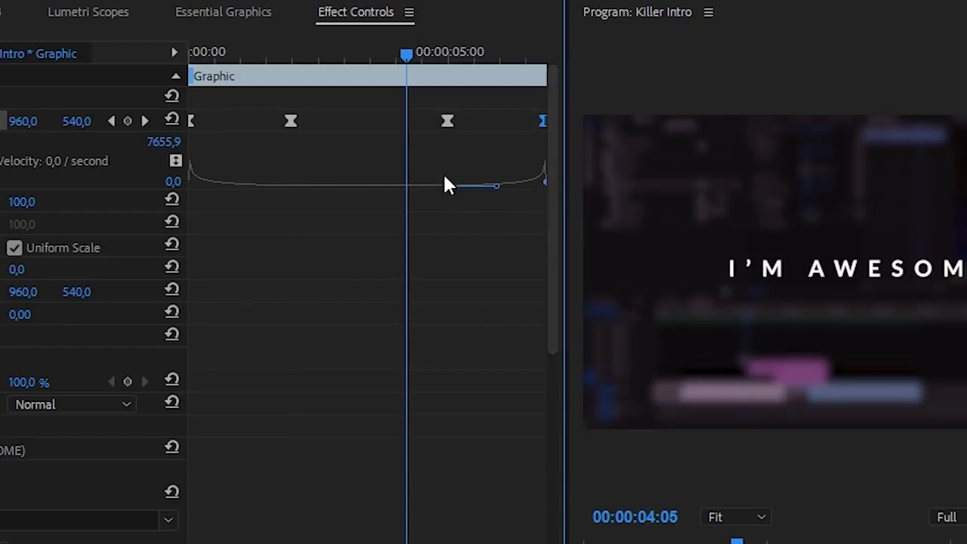
{"action": "left_click_drag", "start_coordinate": [406, 53], "coordinate": [173, 76]}
{"action": "key", "text": "space"}
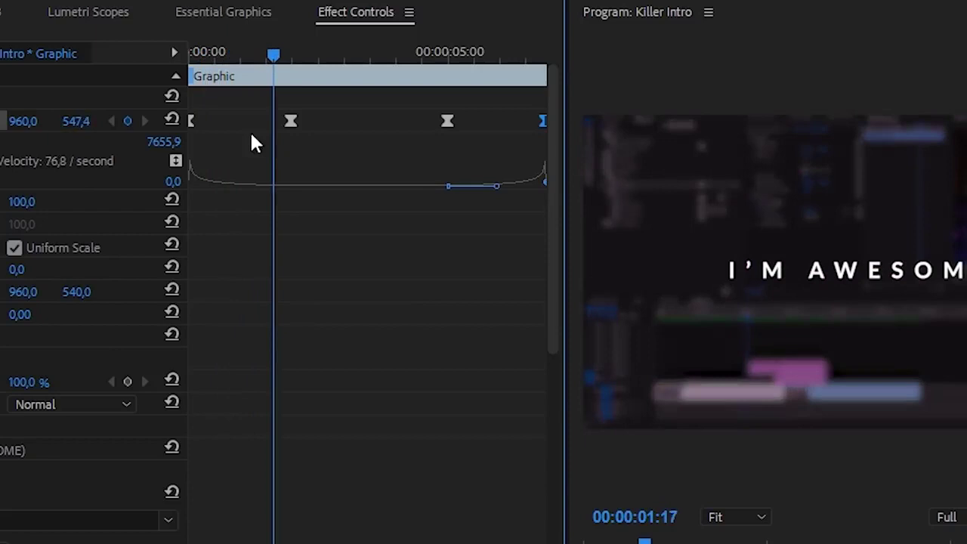
Step: Soften the title's Position velocity at the first and last keyframes so its start and end ease in gently, and preview from the start
{"action": "left_click", "coordinate": [291, 121]}
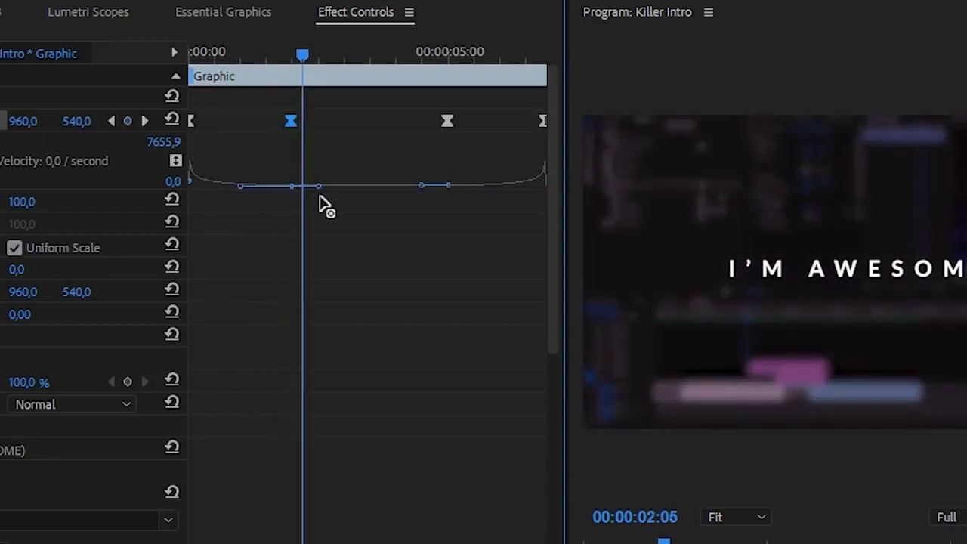
{"action": "left_click", "coordinate": [448, 185]}
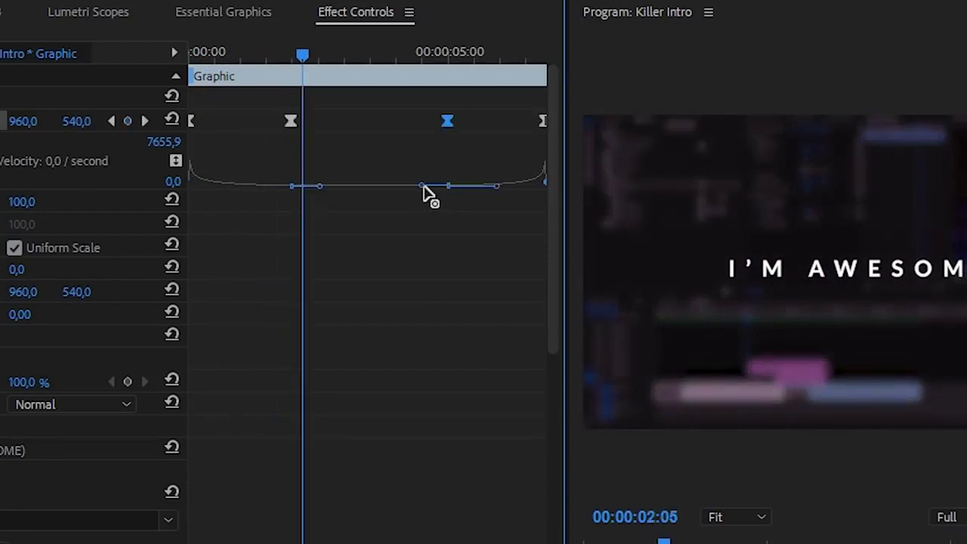
{"action": "left_click_drag", "start_coordinate": [304, 58], "coordinate": [278, 67]}
{"action": "left_click", "coordinate": [190, 122]}
{"action": "left_click_drag", "start_coordinate": [201, 189], "coordinate": [247, 190]}
{"action": "left_click", "coordinate": [543, 121]}
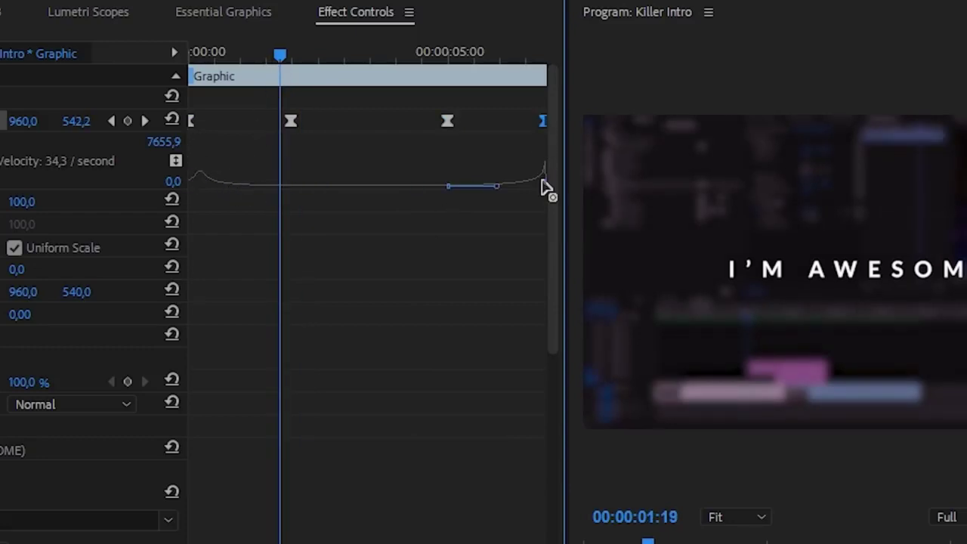
{"action": "left_click_drag", "start_coordinate": [540, 190], "coordinate": [541, 173]}
{"action": "key", "text": "Home"}
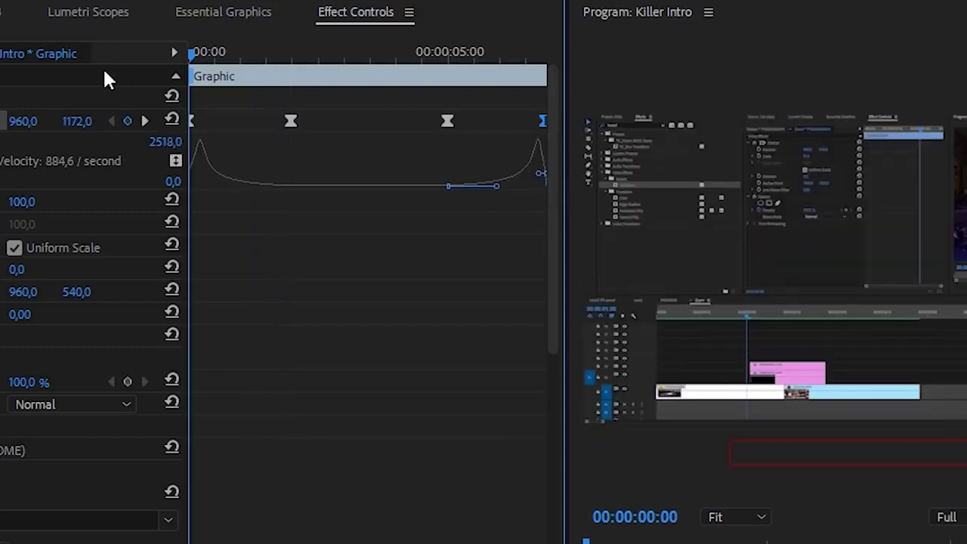
{"action": "key", "text": "space"}
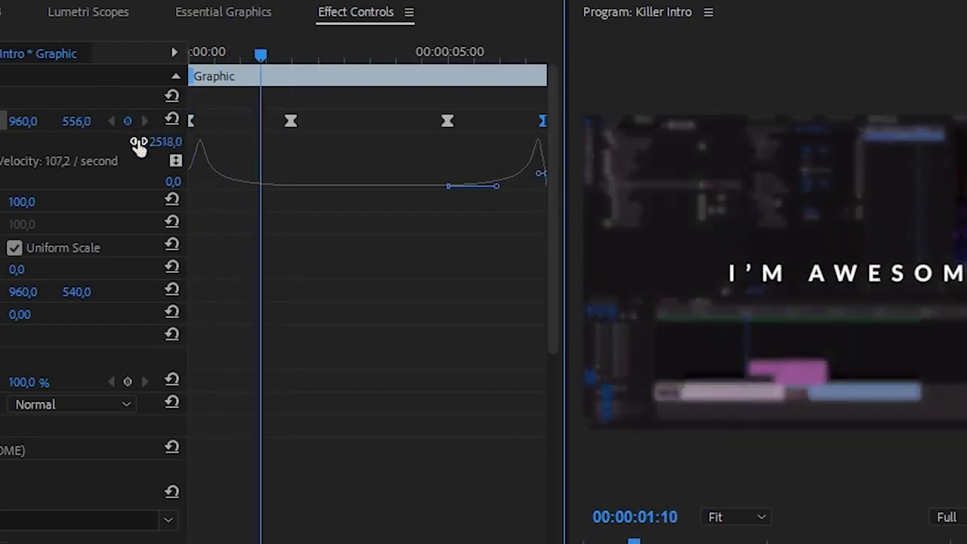
Step: Shorten the ease handles at the two- and five-second Position keyframes to lower the velocity peaks, and play the title animation from the start
{"action": "left_click_drag", "start_coordinate": [265, 51], "coordinate": [251, 51]}
{"action": "left_click", "coordinate": [290, 121]}
{"action": "left_click_drag", "start_coordinate": [244, 188], "coordinate": [255, 193]}
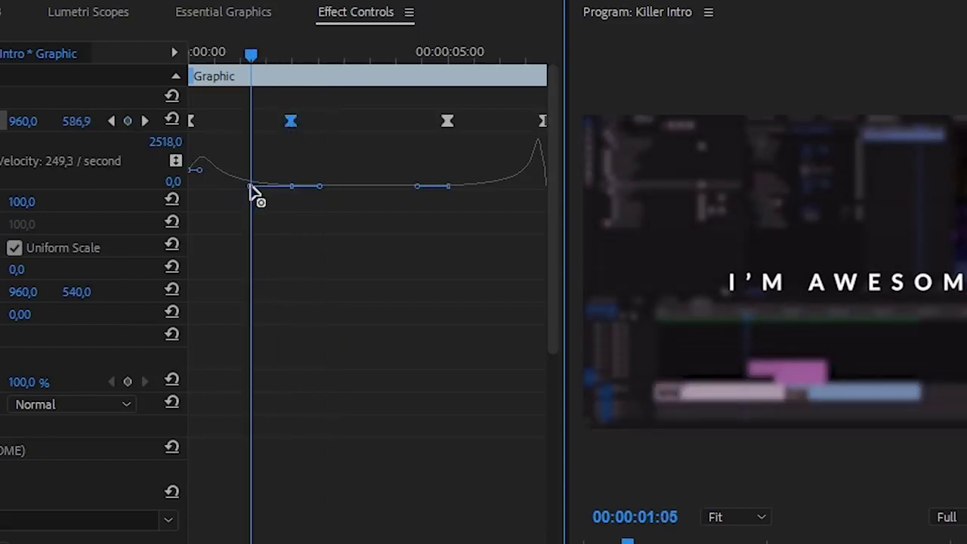
{"action": "left_click", "coordinate": [446, 189]}
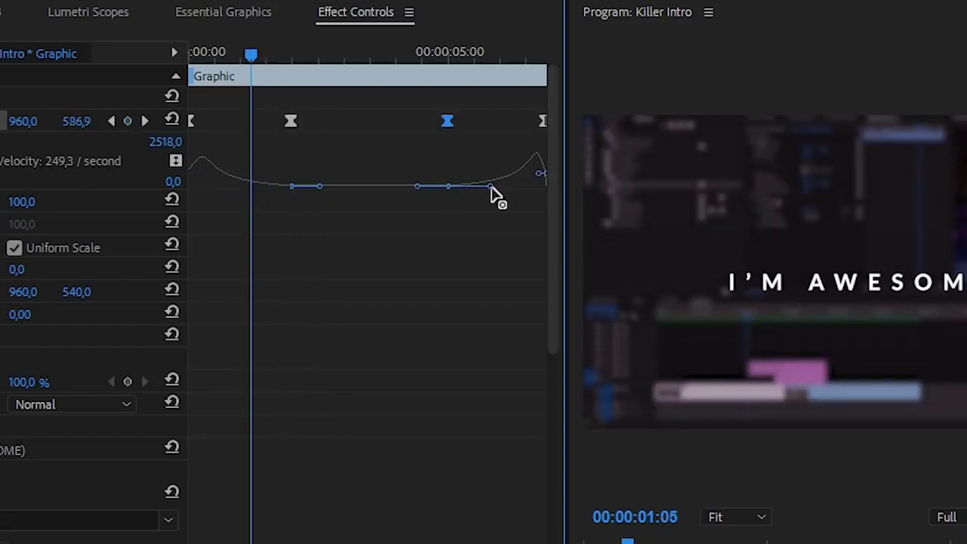
{"action": "key", "text": "Home"}
{"action": "key", "text": "space"}
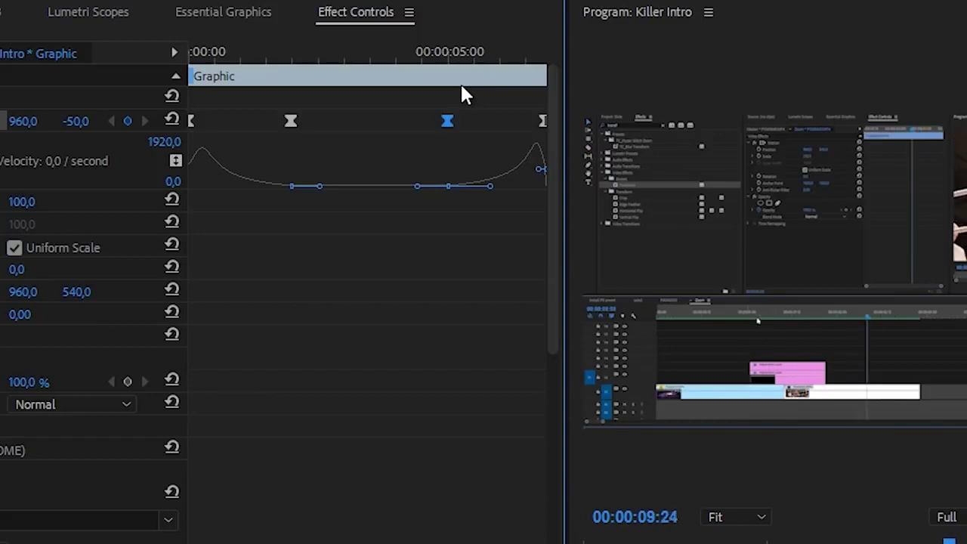
{"action": "left_click", "coordinate": [332, 75]}
{"action": "key", "text": "Home"}
{"action": "key", "text": "space"}
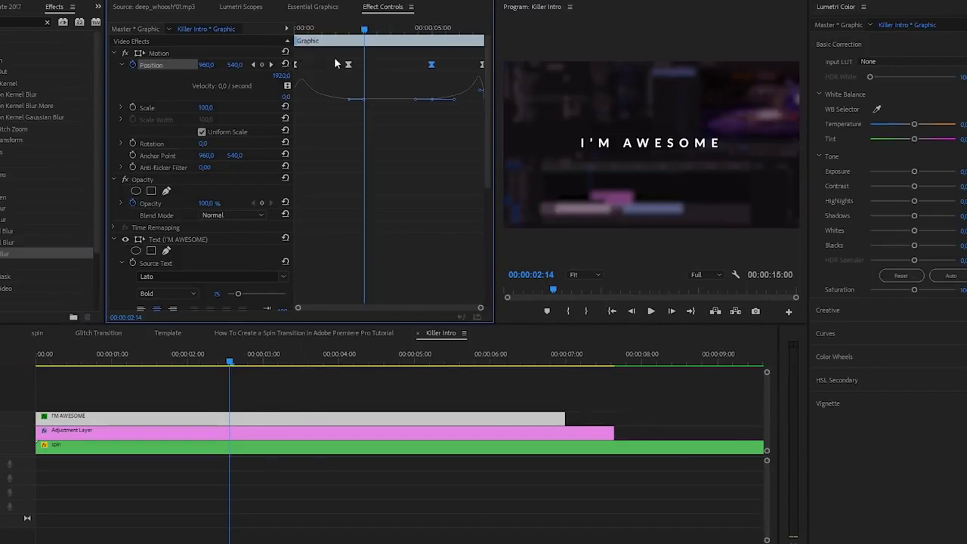
Step: Try lengthening the I'M AWESOME title clip to nearly nine seconds, and undo the trim
{"action": "left_click_drag", "start_coordinate": [562, 418], "coordinate": [707, 417]}
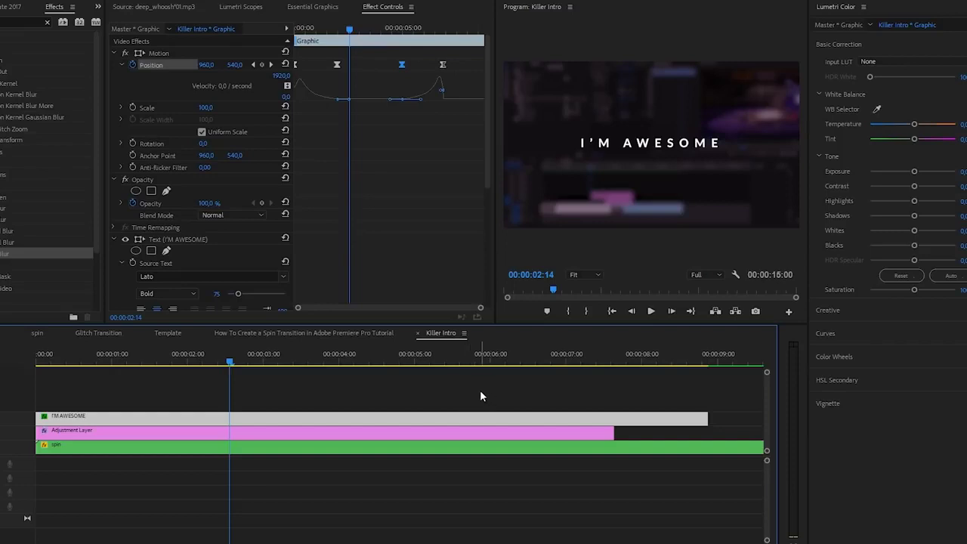
{"action": "key", "text": "ctrl+z"}
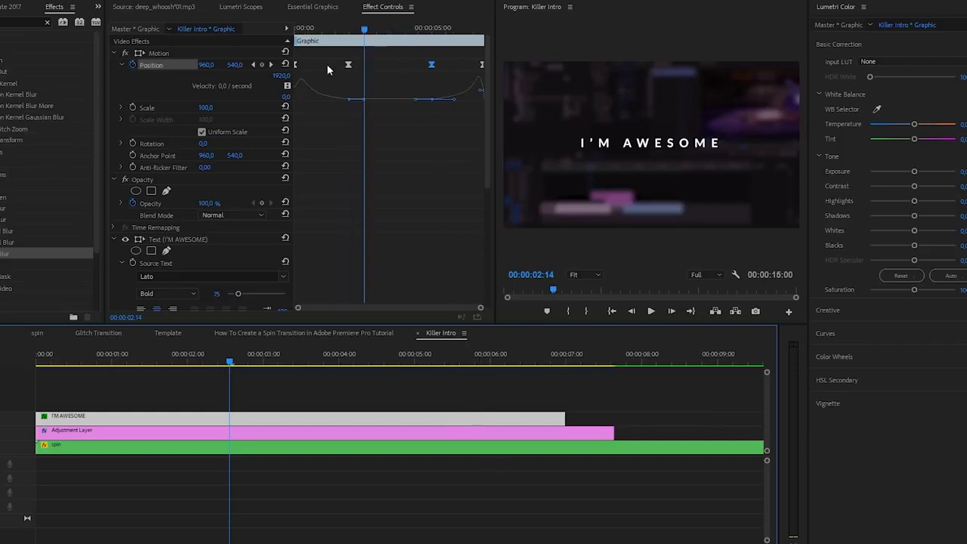
Step: Set the title graphic's intro duration to 00:00:02:06 and outro duration to 00:00:02:04 so they cover the entrance and exit keyframes
{"action": "left_click_drag", "start_coordinate": [496, 68], "coordinate": [541, 70]}
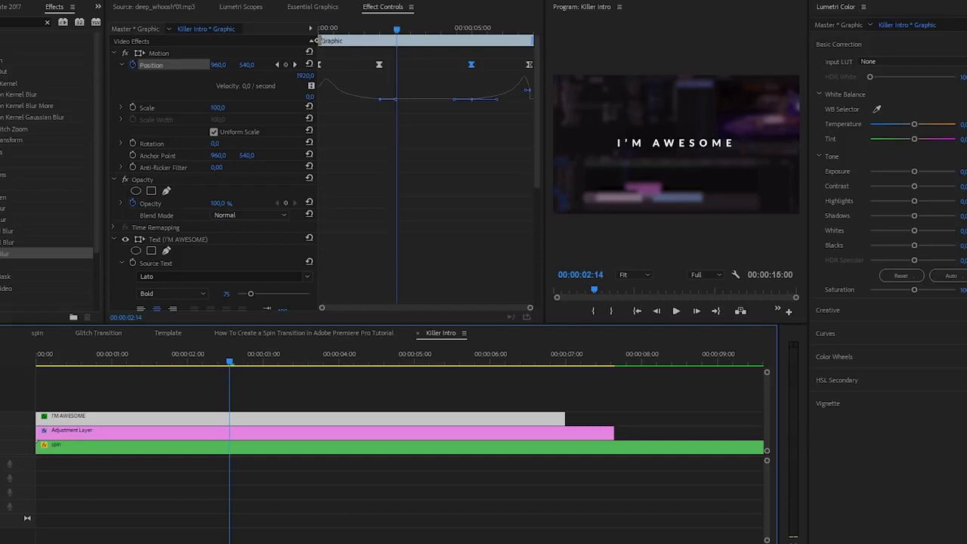
{"action": "left_click_drag", "start_coordinate": [318, 40], "coordinate": [385, 41]}
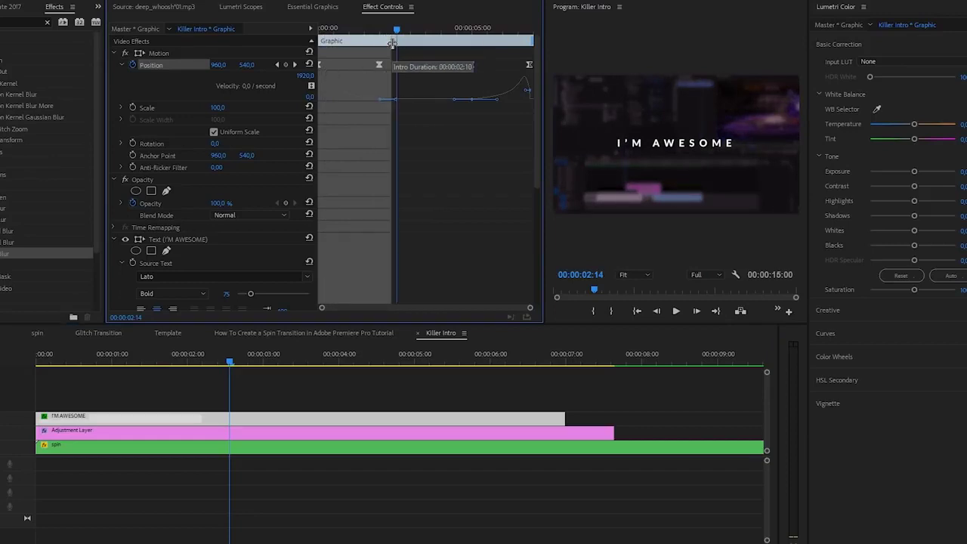
{"action": "left_click_drag", "start_coordinate": [531, 40], "coordinate": [467, 40]}
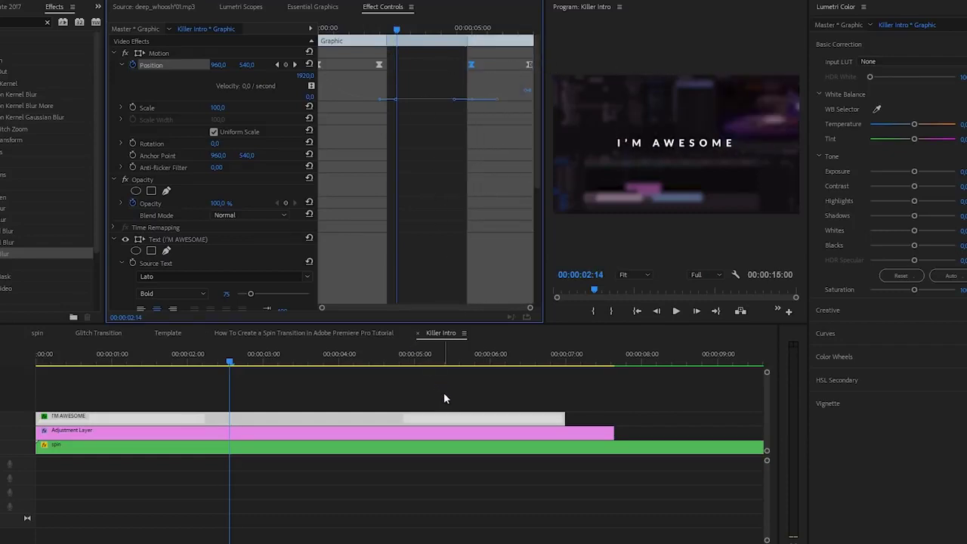
Step: Test the pinned intro and outro by shortening the title clip to about 4.6 seconds, and undo the trim
{"action": "key", "text": "minus"}
{"action": "key", "text": "minus"}
{"action": "left_click_drag", "start_coordinate": [318, 416], "coordinate": [215, 416]}
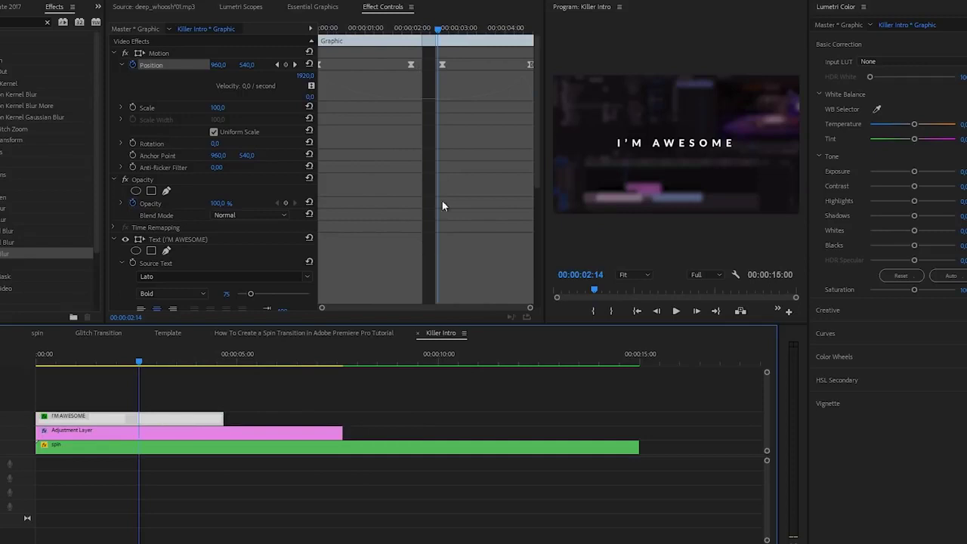
{"action": "key", "text": "ctrl+z"}
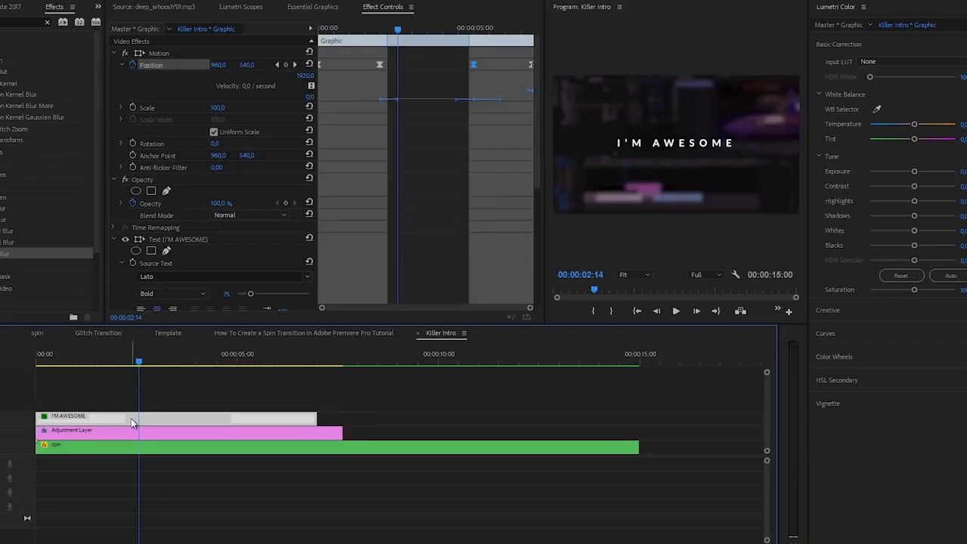
Step: Duplicate the I'M AWESOME clip onto the track above and lower the copy's text to a vertical position of about 595
{"action": "left_click_drag", "start_coordinate": [130, 417], "coordinate": [132, 403]}
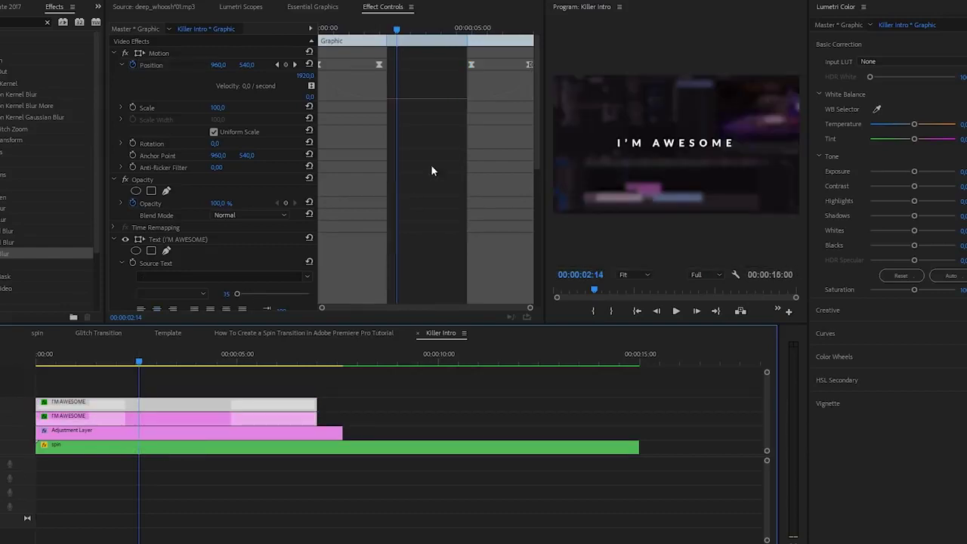
{"action": "left_click", "coordinate": [154, 64]}
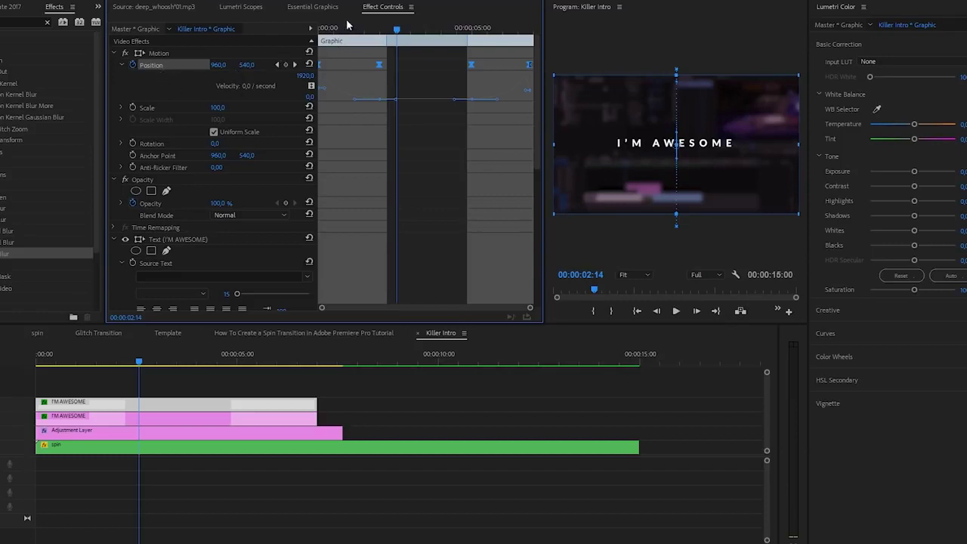
{"action": "left_click", "coordinate": [313, 6]}
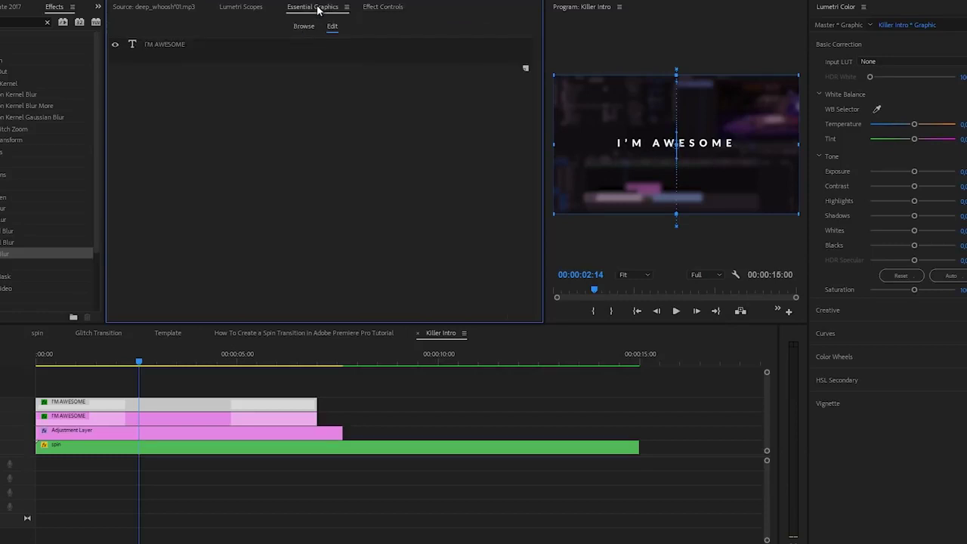
{"action": "left_click", "coordinate": [184, 45]}
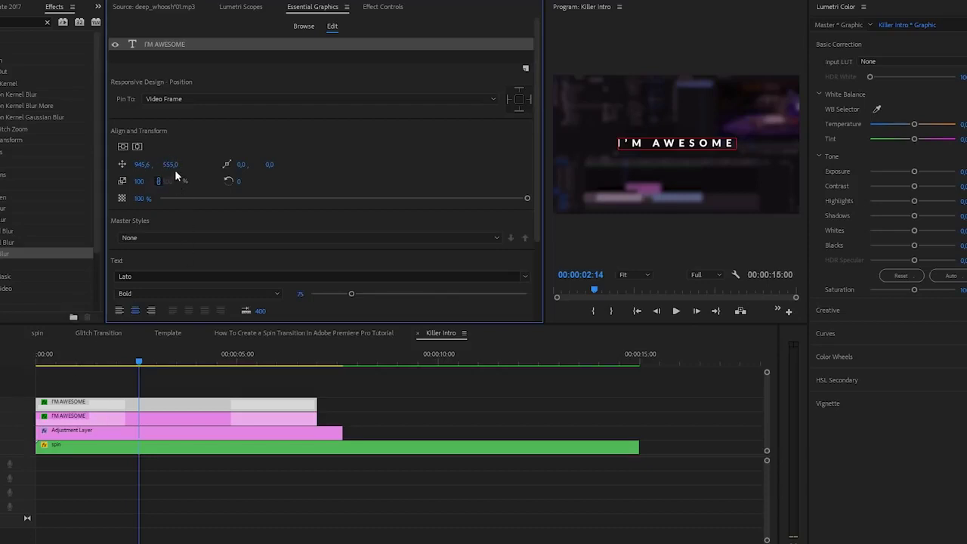
{"action": "left_click_drag", "start_coordinate": [173, 164], "coordinate": [259, 170]}
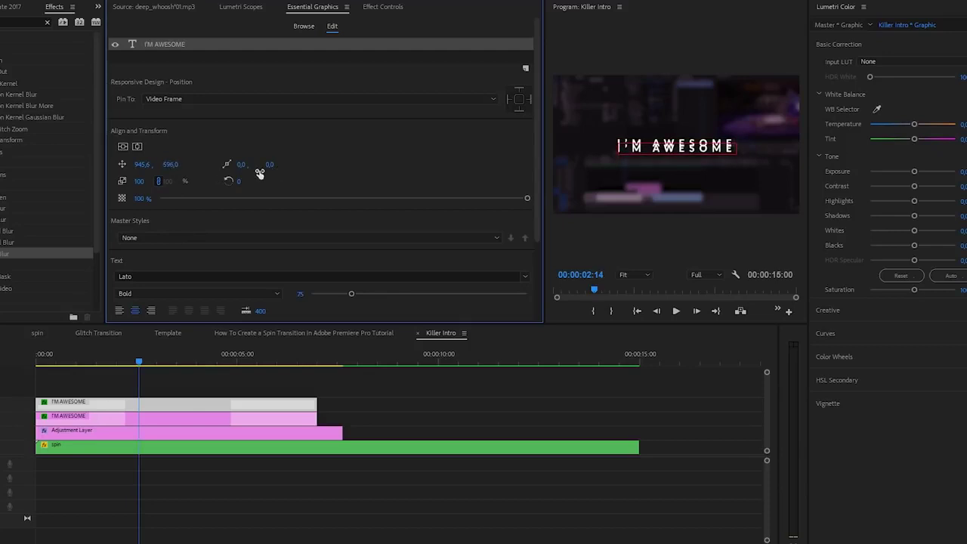
Step: Raise the original I'M AWESOME text slightly so it sits just above the duplicated line
{"action": "left_click", "coordinate": [133, 420]}
{"action": "left_click", "coordinate": [160, 44]}
{"action": "mouse_move", "coordinate": [165, 164]}
{"action": "left_mouse_down"}
{"action": "mouse_move", "coordinate": [185, 164]}
{"action": "mouse_move", "coordinate": [161, 162]}
{"action": "mouse_move", "coordinate": [174, 166]}
{"action": "left_mouse_up"}
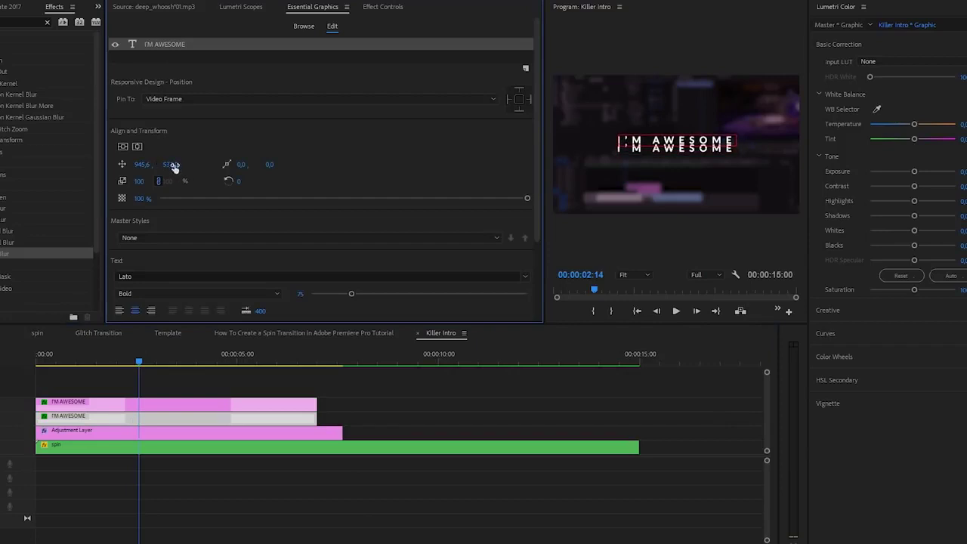
Step: Style the duplicated text in Lato Light at font size 61 with tracking 1000
{"action": "left_click", "coordinate": [132, 403]}
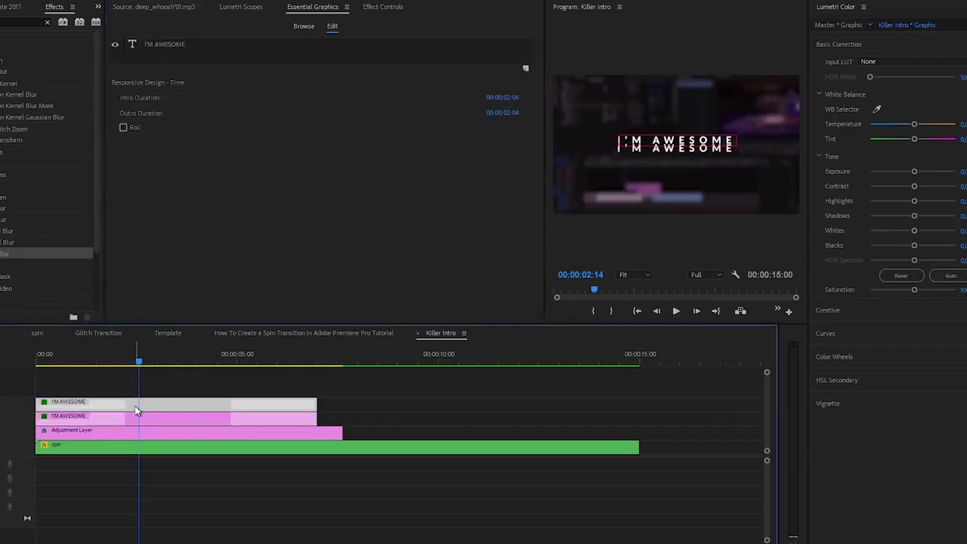
{"action": "left_click", "coordinate": [171, 45]}
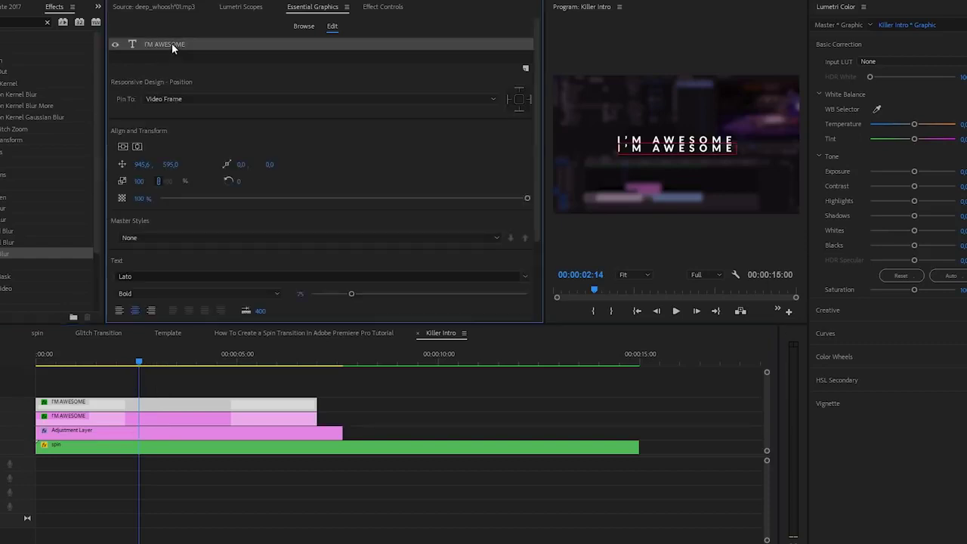
{"action": "left_click", "coordinate": [144, 292]}
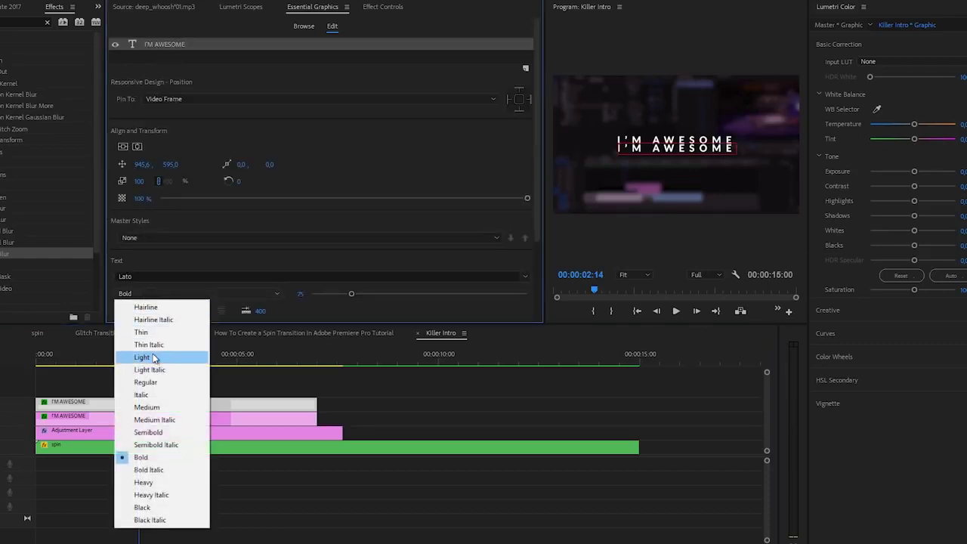
{"action": "left_click", "coordinate": [154, 358]}
{"action": "left_click_drag", "start_coordinate": [535, 172], "coordinate": [540, 223]}
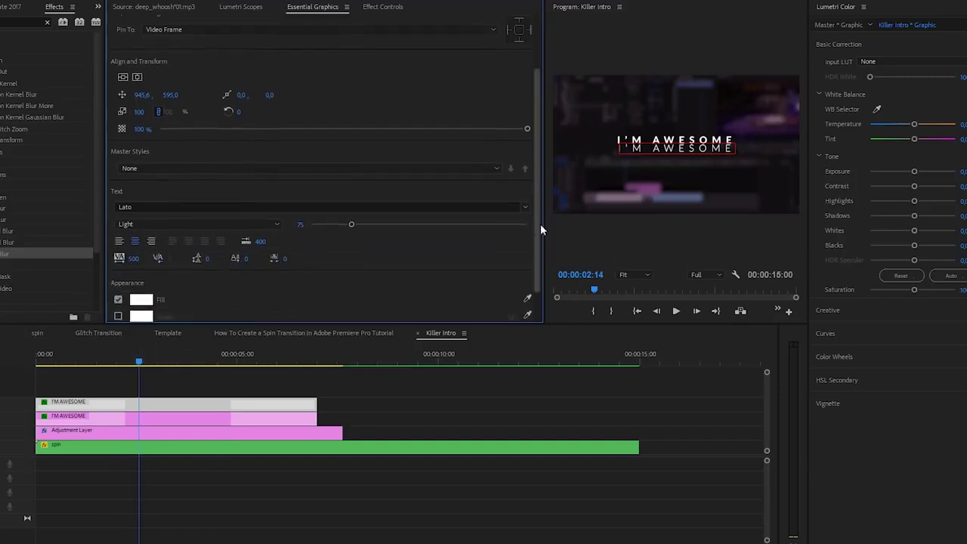
{"action": "left_click_drag", "start_coordinate": [351, 225], "coordinate": [330, 233]}
{"action": "left_click", "coordinate": [132, 257]}
{"action": "type", "text": "1000"}
{"action": "key", "text": "Return"}
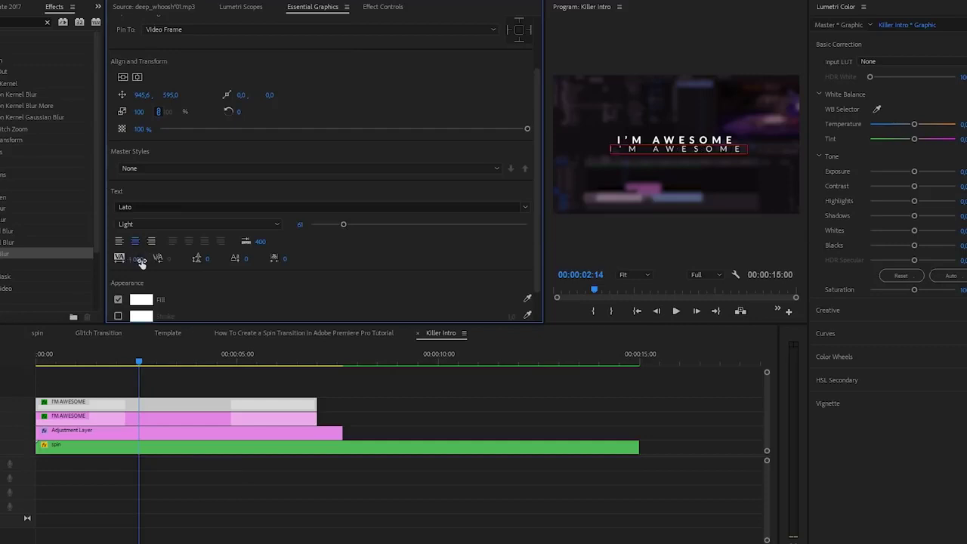
Step: Replace the duplicated line's text with "SUBSCRIBE FOR MORE"
{"action": "left_click", "coordinate": [674, 148]}
{"action": "type", "text": "SUBSCRIBE FOR"}
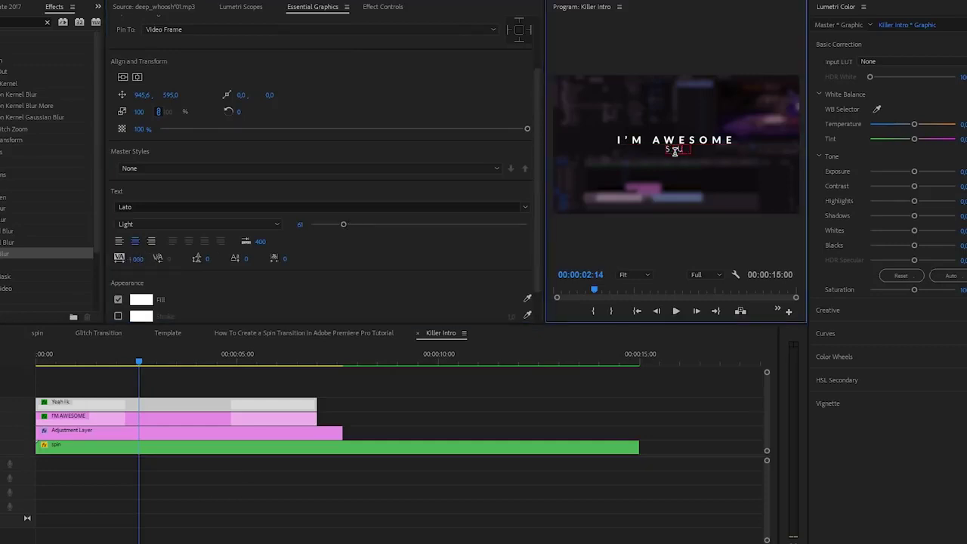
{"action": "type", "text": " MORE"}
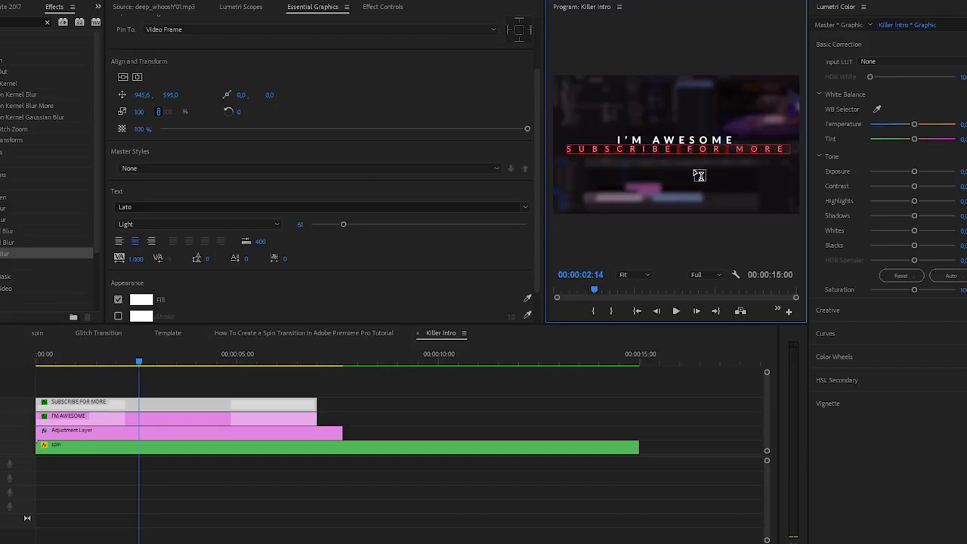
Step: Reduce the SUBSCRIBE FOR MORE line to font size 50 and tracking 750
{"action": "left_click_drag", "start_coordinate": [342, 223], "coordinate": [337, 224]}
{"action": "left_click", "coordinate": [656, 144]}
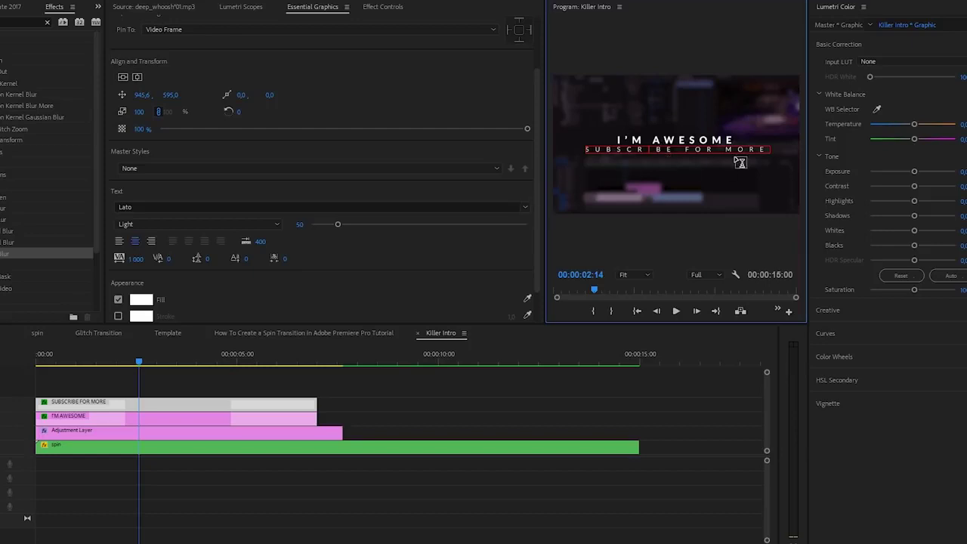
{"action": "left_click", "coordinate": [137, 258]}
{"action": "type", "text": "750"}
{"action": "key", "text": "Return"}
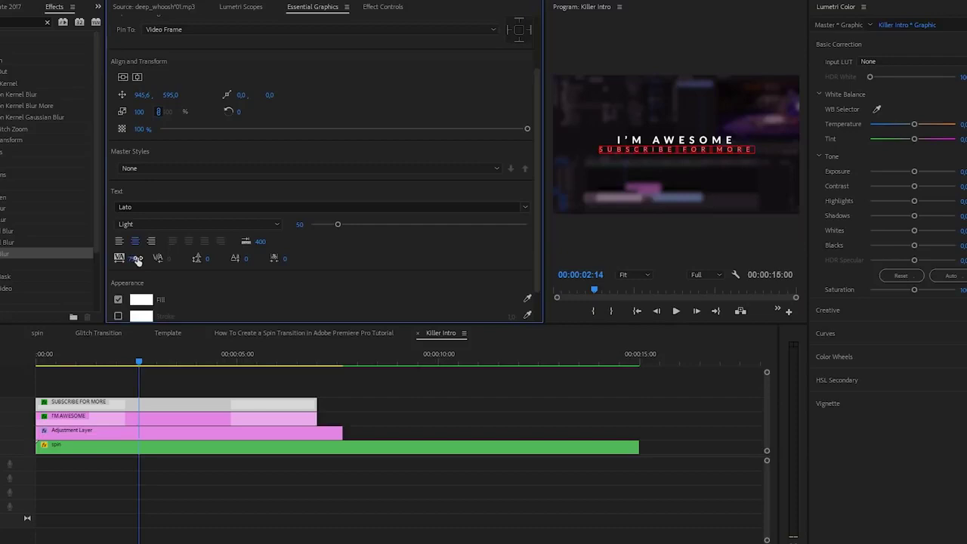
{"action": "left_click", "coordinate": [641, 147]}
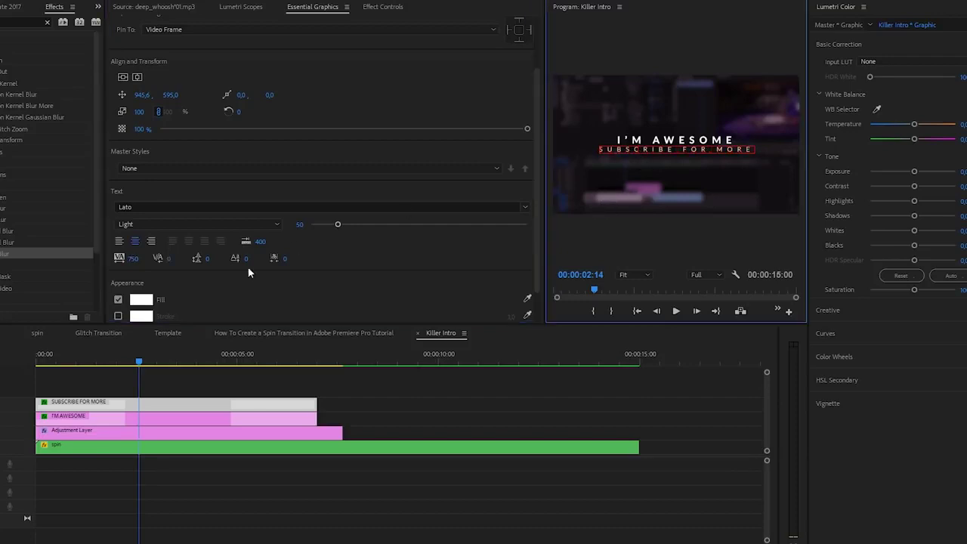
Step: Enlarge the I'M AWESOME text to match the subtitle's width, deselect the clips and return to the sequence start
{"action": "left_click", "coordinate": [174, 415]}
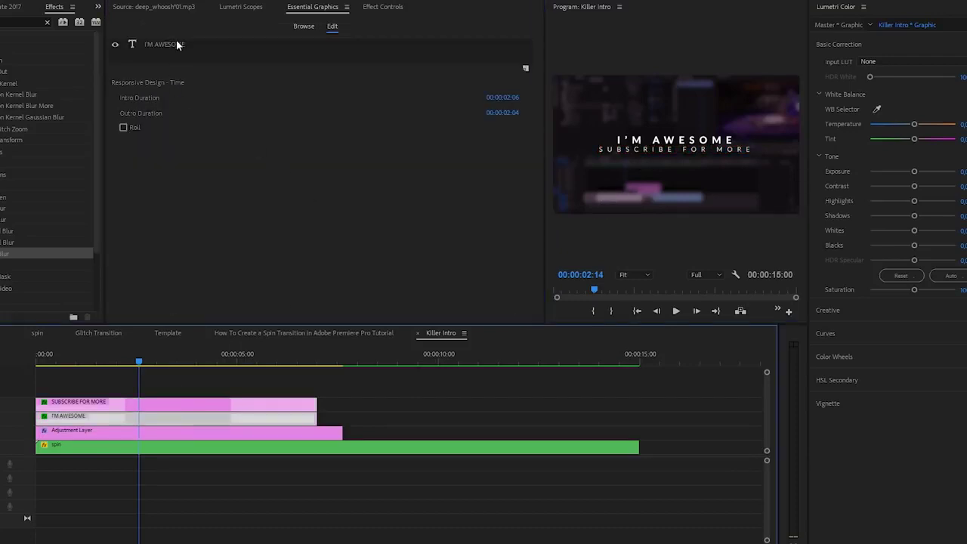
{"action": "left_click", "coordinate": [176, 44]}
{"action": "left_click_drag", "start_coordinate": [353, 293], "coordinate": [368, 295]}
{"action": "left_click", "coordinate": [445, 378]}
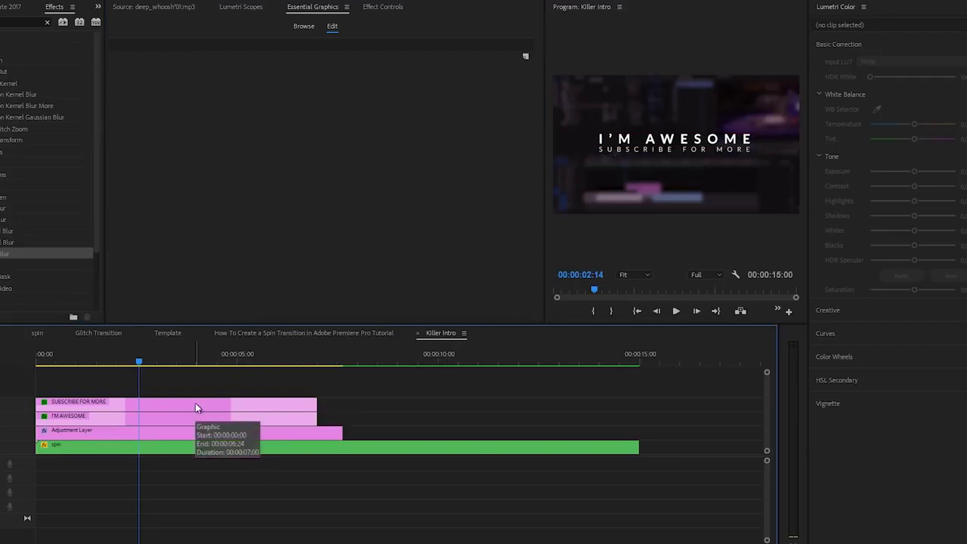
{"action": "left_click_drag", "start_coordinate": [131, 359], "coordinate": [0, 381]}
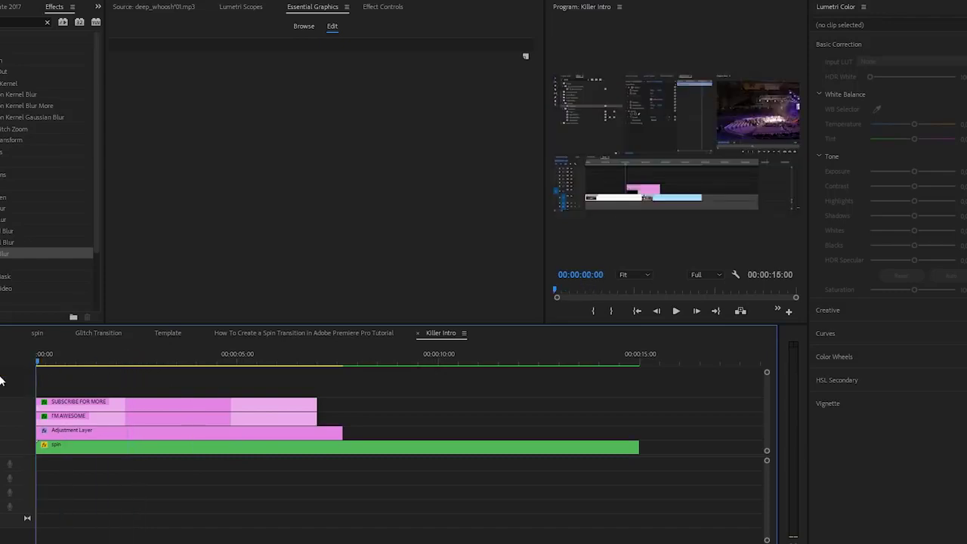
Step: Draw a rectangular frame around both title lines in the SUBSCRIBE FOR MORE graphic, center it and position it at 266.5, 389
{"action": "key", "text": "space"}
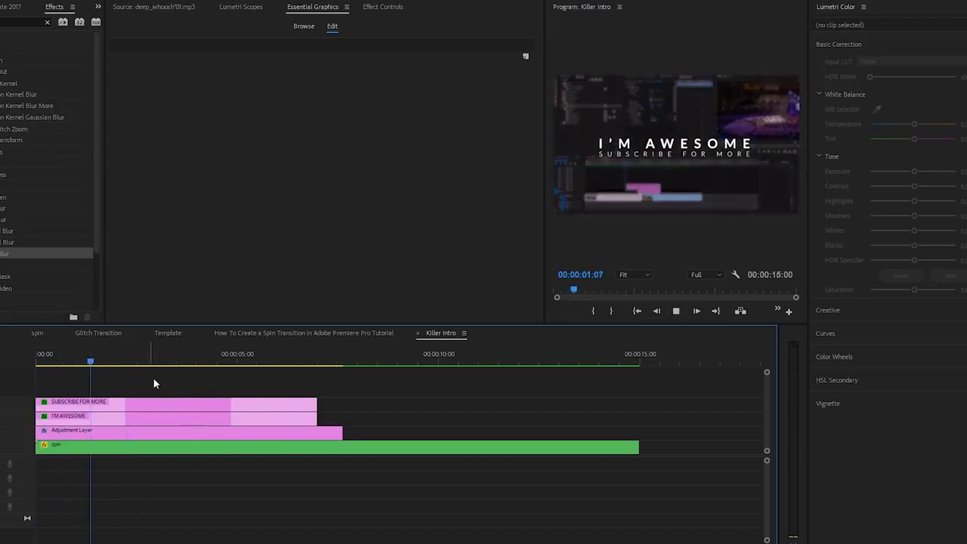
{"action": "key", "text": "space"}
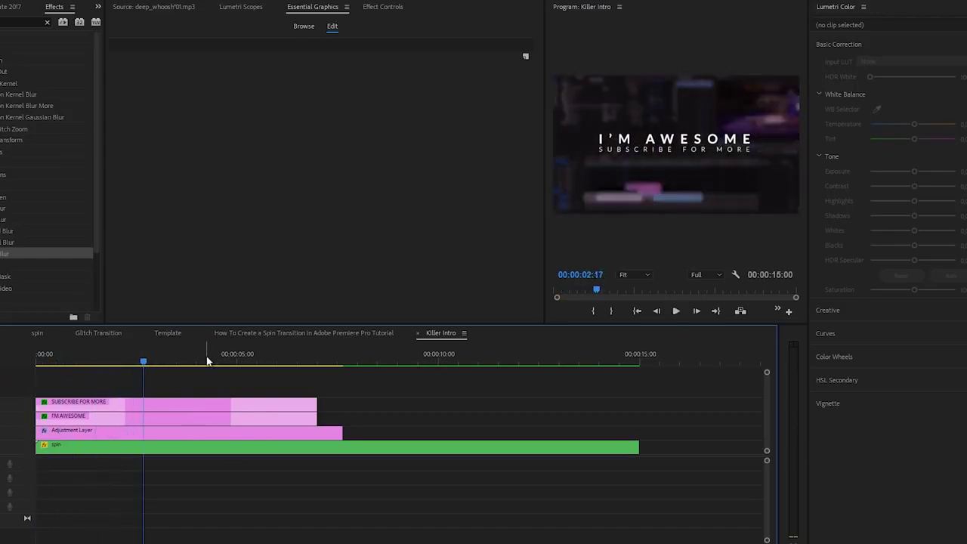
{"action": "left_click", "coordinate": [180, 406]}
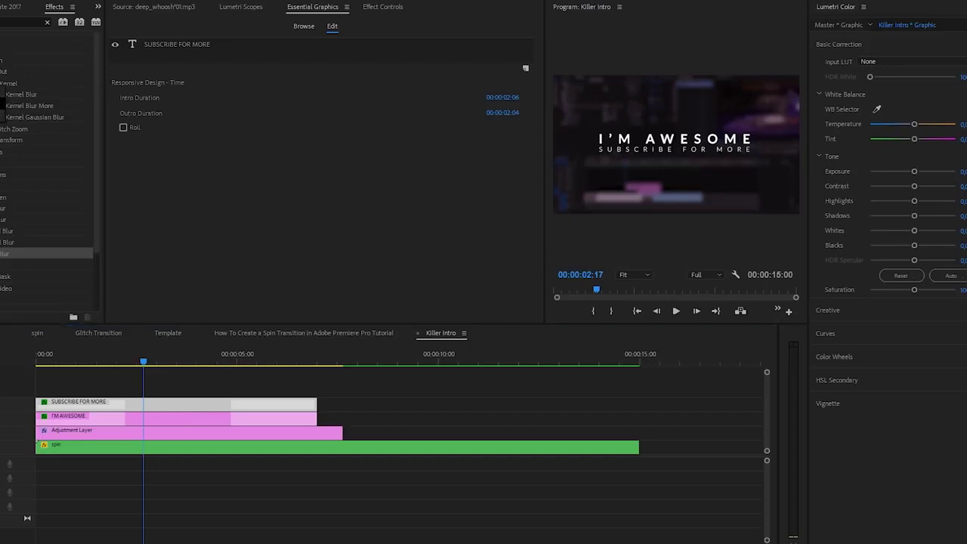
{"action": "mouse_move", "coordinate": [585, 125]}
{"action": "left_mouse_down"}
{"action": "mouse_move", "coordinate": [689, 156]}
{"action": "mouse_move", "coordinate": [761, 161]}
{"action": "left_mouse_up"}
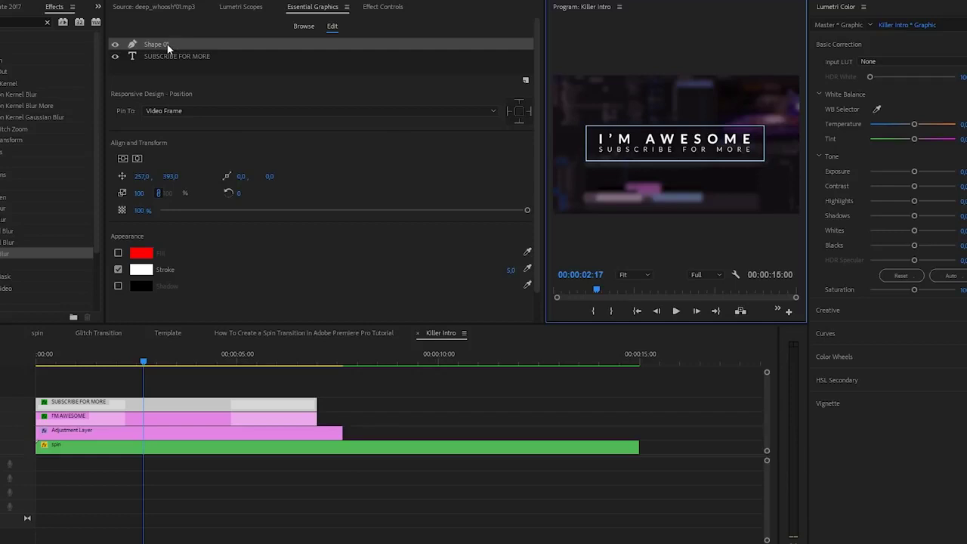
{"action": "left_click", "coordinate": [124, 158]}
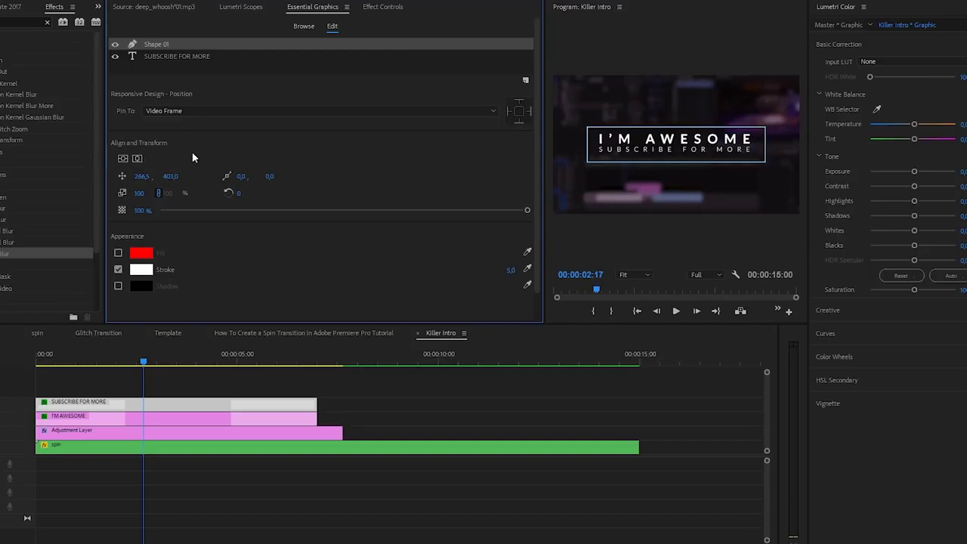
{"action": "mouse_move", "coordinate": [144, 181]}
{"action": "left_mouse_down"}
{"action": "mouse_move", "coordinate": [117, 194]}
{"action": "mouse_move", "coordinate": [137, 195]}
{"action": "left_mouse_up"}
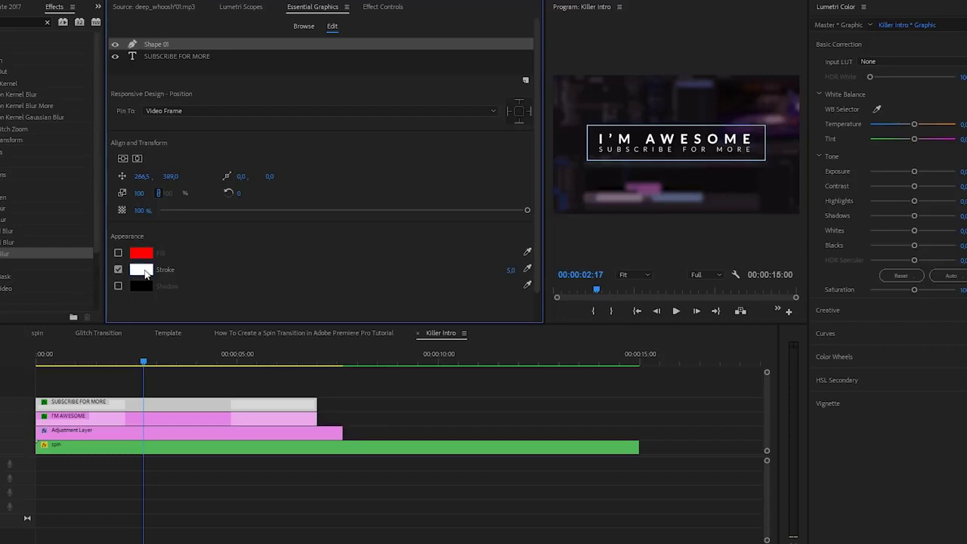
Step: Keep the frame unfilled, set its white stroke width to 7 and deselect the graphic
{"action": "left_click", "coordinate": [119, 254]}
{"action": "left_click", "coordinate": [119, 254]}
{"action": "left_click", "coordinate": [119, 254]}
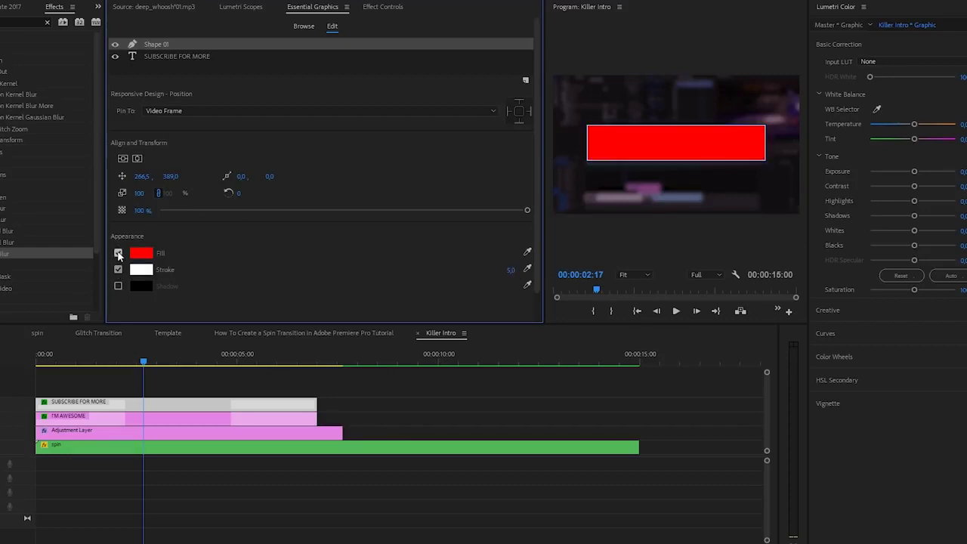
{"action": "left_click", "coordinate": [118, 254]}
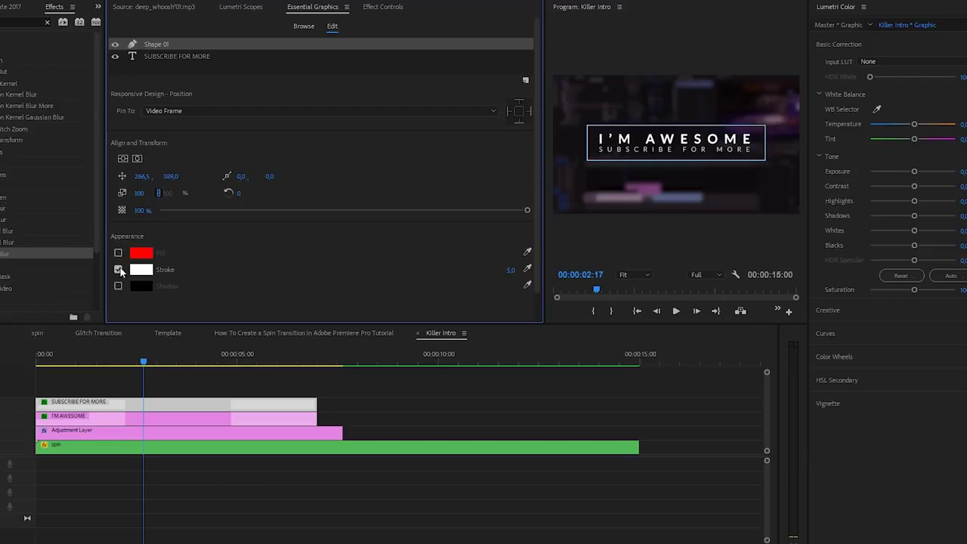
{"action": "left_click", "coordinate": [119, 269]}
{"action": "left_click", "coordinate": [118, 270]}
{"action": "left_click", "coordinate": [511, 270]}
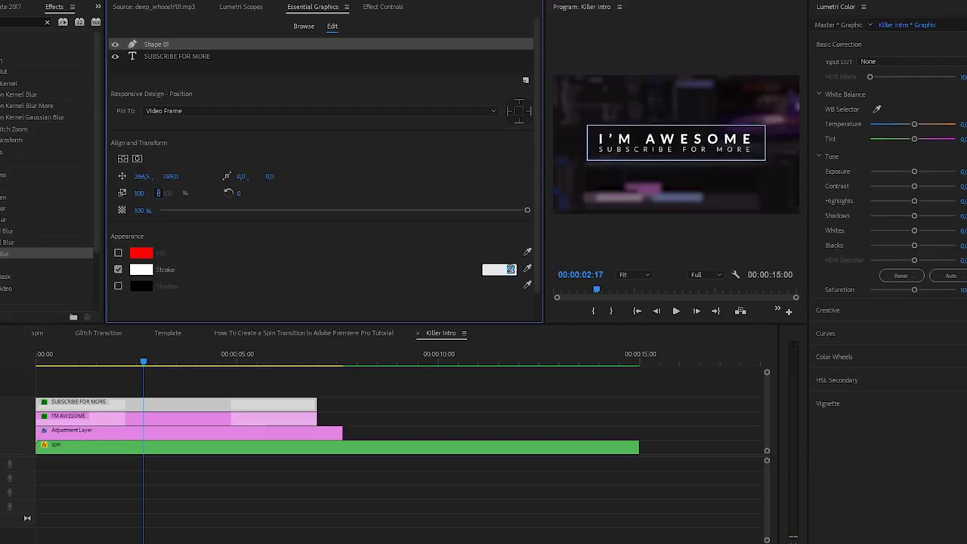
{"action": "key", "text": "Return"}
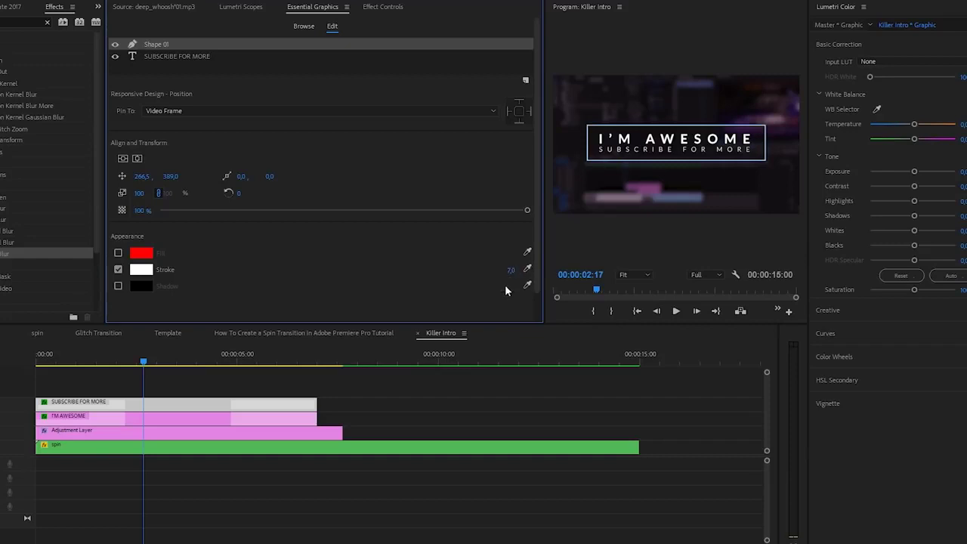
{"action": "left_click", "coordinate": [425, 394]}
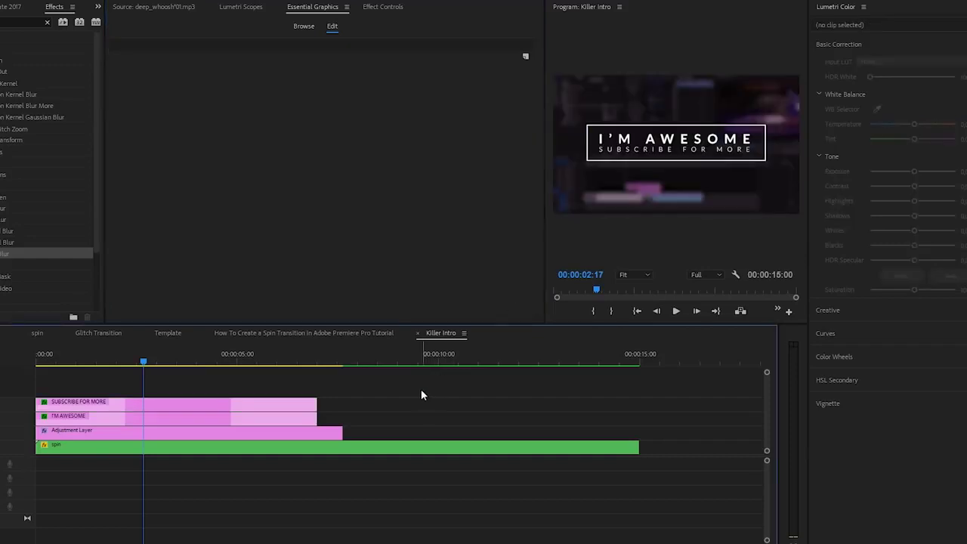
Step: Keyframe the frame shape's opacity in the SUBSCRIBE FOR MORE graphic from 0% at the clip start to 100% at the intro's end
{"action": "left_click", "coordinate": [254, 403]}
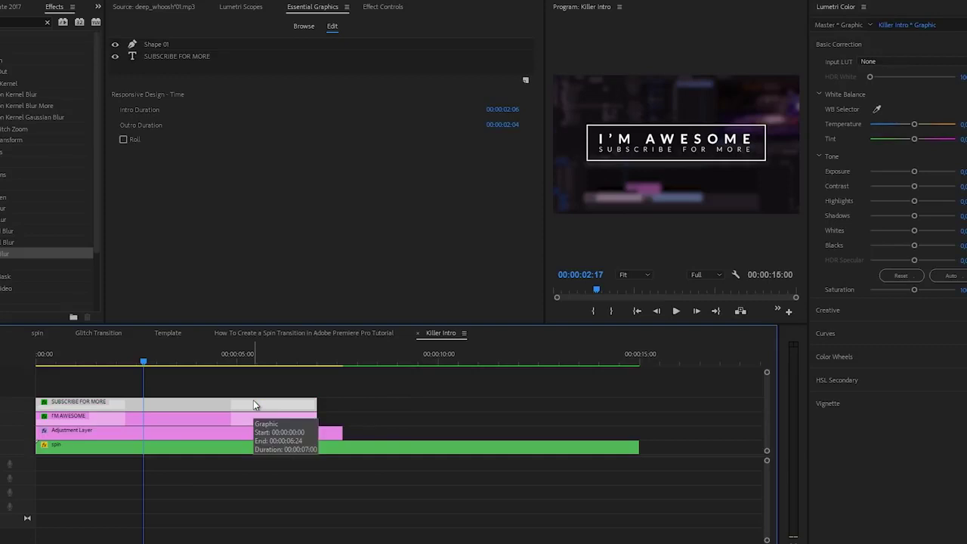
{"action": "left_click", "coordinate": [382, 9]}
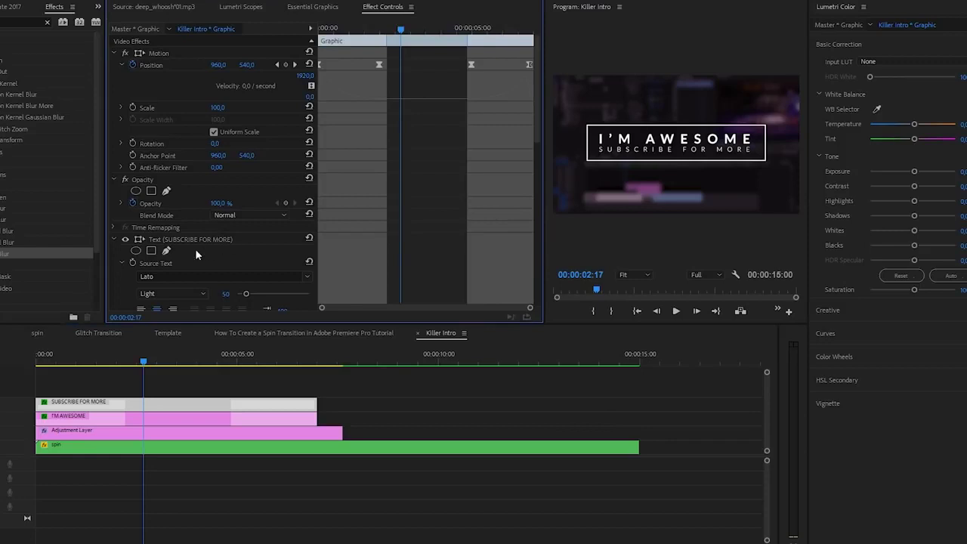
{"action": "scroll", "coordinate": [120, 282], "scroll_direction": "down", "scroll_amount": 5}
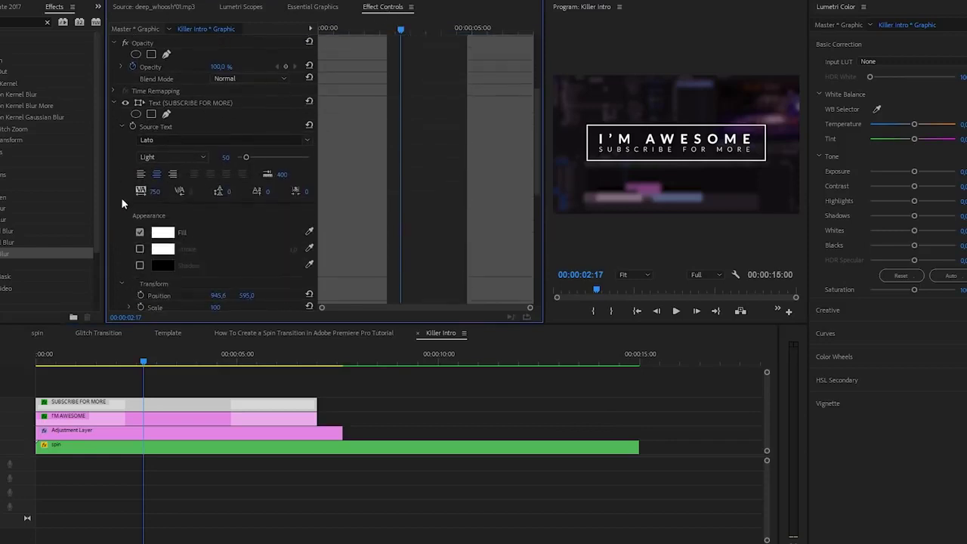
{"action": "scroll", "coordinate": [122, 206], "scroll_direction": "down", "scroll_amount": 6}
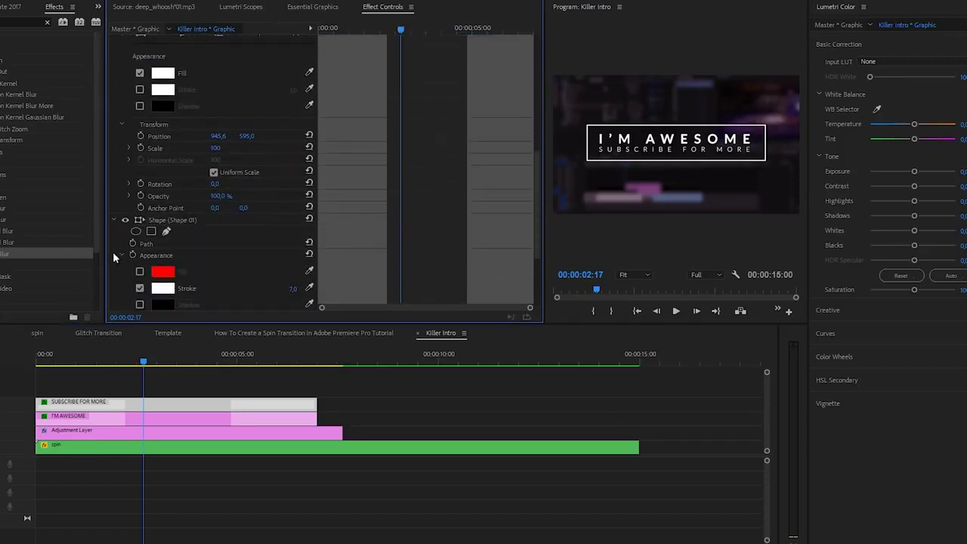
{"action": "scroll", "coordinate": [113, 253], "scroll_direction": "down", "scroll_amount": 5}
{"action": "left_click", "coordinate": [141, 280]}
{"action": "left_click_drag", "start_coordinate": [382, 283], "coordinate": [380, 281]}
{"action": "left_click_drag", "start_coordinate": [375, 30], "coordinate": [320, 30]}
{"action": "left_click", "coordinate": [218, 281]}
{"action": "key", "text": "Return"}
Step: Keyframe the frame's fade-out from 100% opacity at the outro's start to 0% at the clip's end, and replay the sequence
{"action": "left_click_drag", "start_coordinate": [333, 47], "coordinate": [475, 50]}
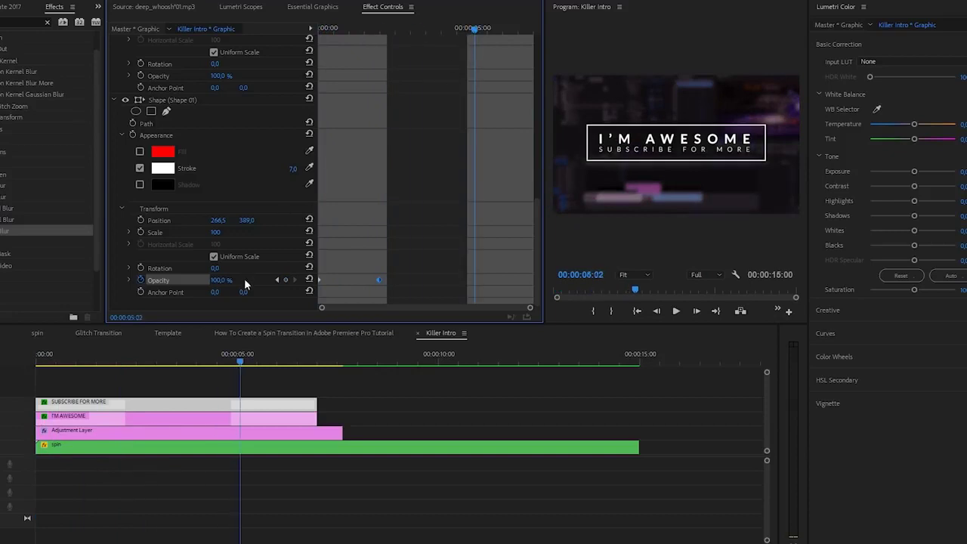
{"action": "left_click_drag", "start_coordinate": [492, 27], "coordinate": [535, 45]}
{"action": "left_click", "coordinate": [219, 280]}
{"action": "type", "text": "0"}
{"action": "key", "text": "Return"}
{"action": "key", "text": "Home"}
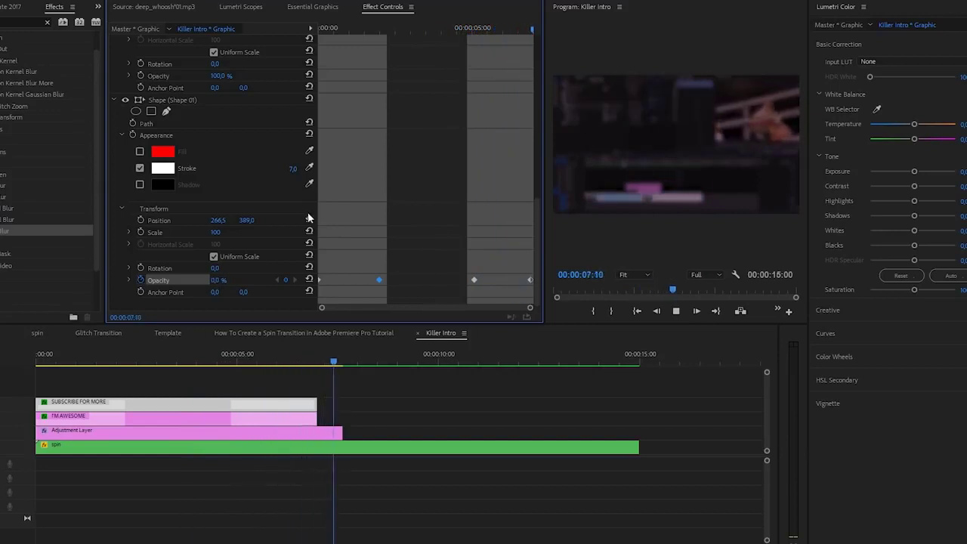
Step: Return to the sequence start and shift the SUBSCRIBE FOR MORE clip three frames later than the I'M AWESOME clip
{"action": "left_click_drag", "start_coordinate": [220, 367], "coordinate": [34, 381]}
{"action": "key", "text": "equal"}
{"action": "key", "text": "equal"}
{"action": "key", "text": "equal"}
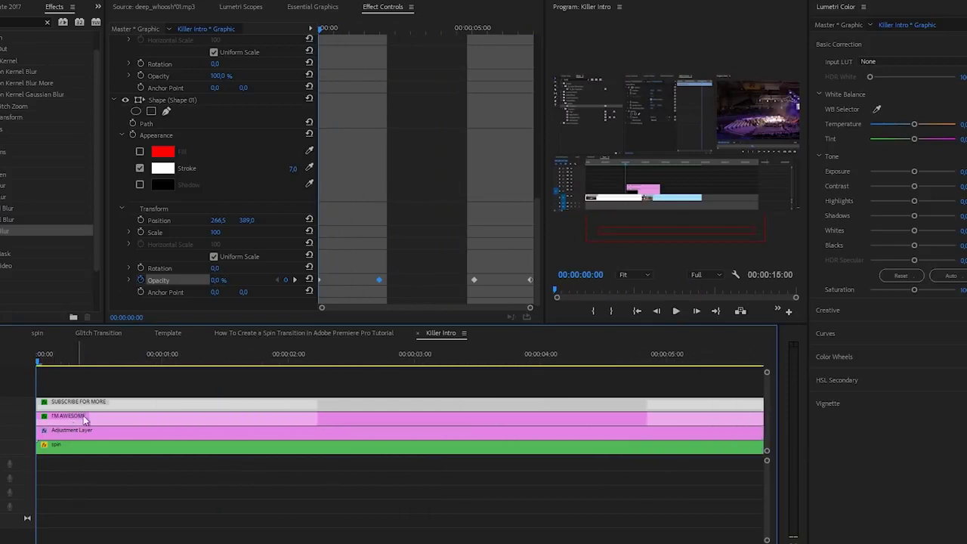
{"action": "key", "text": "Right"}
{"action": "key", "text": "Right"}
{"action": "key", "text": "Right"}
{"action": "left_click_drag", "start_coordinate": [83, 405], "coordinate": [99, 407]}
{"action": "key", "text": "Left"}
{"action": "key", "text": "Left"}
{"action": "key", "text": "Left"}
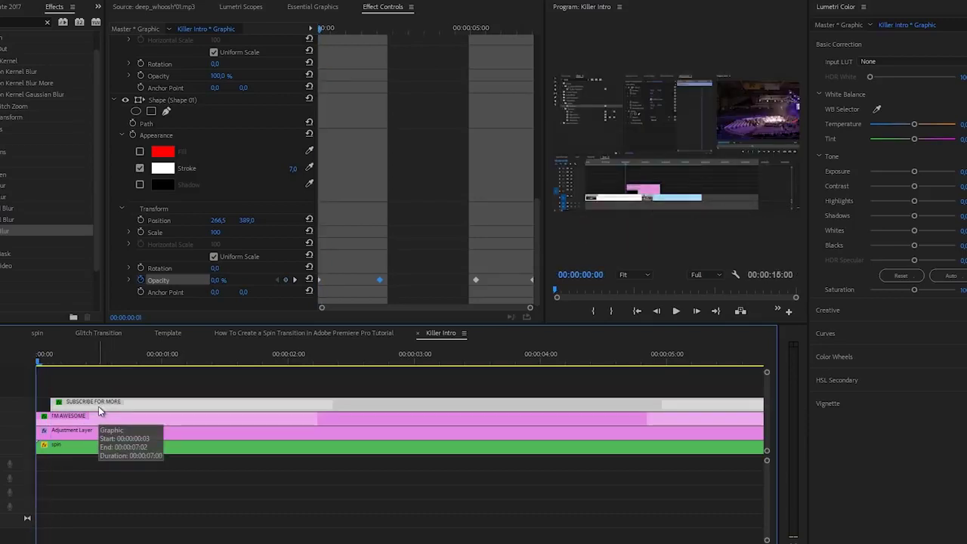
Step: Check the three-frame offset between the title lines by stepping through the opening frames and playing the intro
{"action": "key", "text": "Right"}
{"action": "key", "text": "Right"}
{"action": "key", "text": "Right"}
{"action": "key", "text": "Left"}
{"action": "key", "text": "Left"}
{"action": "key", "text": "Left"}
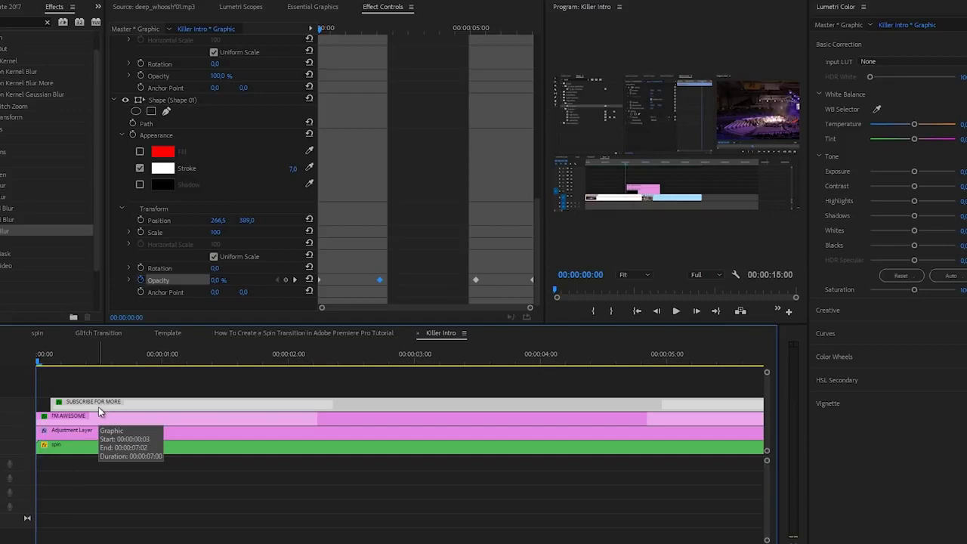
{"action": "key", "text": "Right"}
{"action": "key", "text": "Right"}
{"action": "key", "text": "Right"}
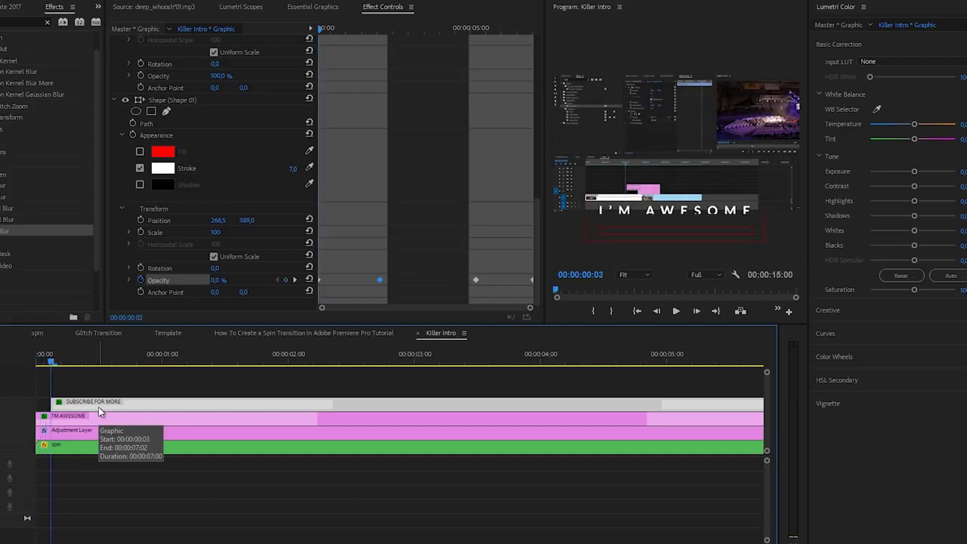
{"action": "left_click", "coordinate": [33, 367]}
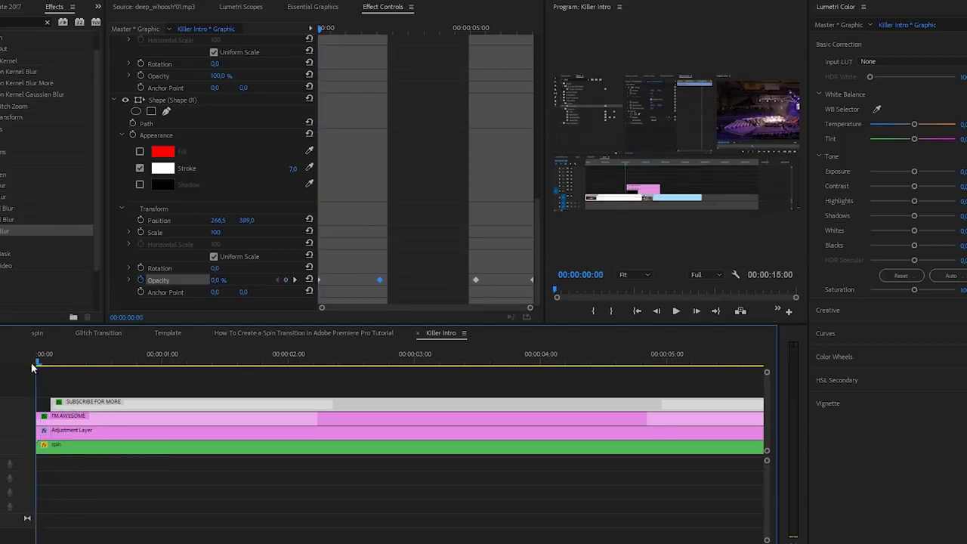
{"action": "key", "text": "space"}
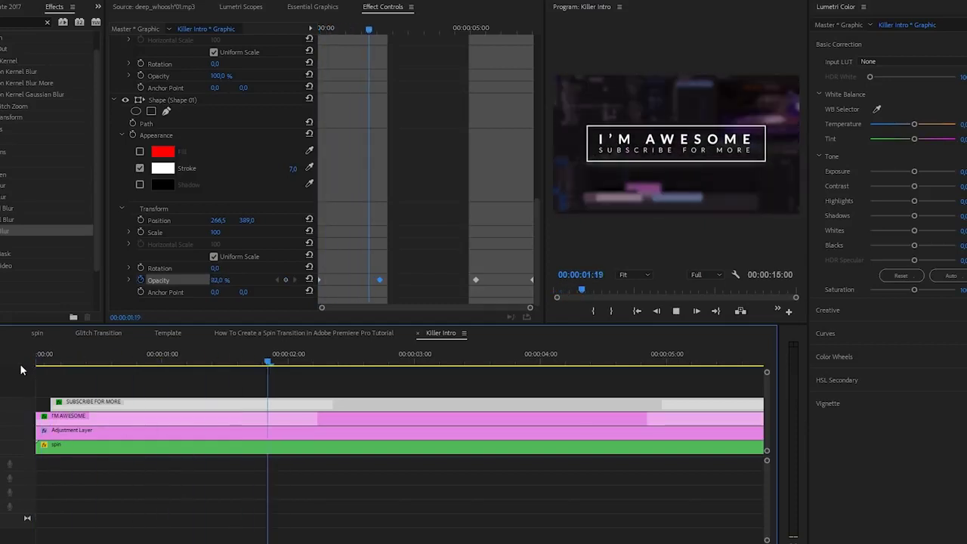
{"action": "key", "text": "space"}
Step: Shorten the frame's fades by moving its first opacity keyframe later and its last one earlier, and preview from the start
{"action": "left_click_drag", "start_coordinate": [296, 357], "coordinate": [228, 359]}
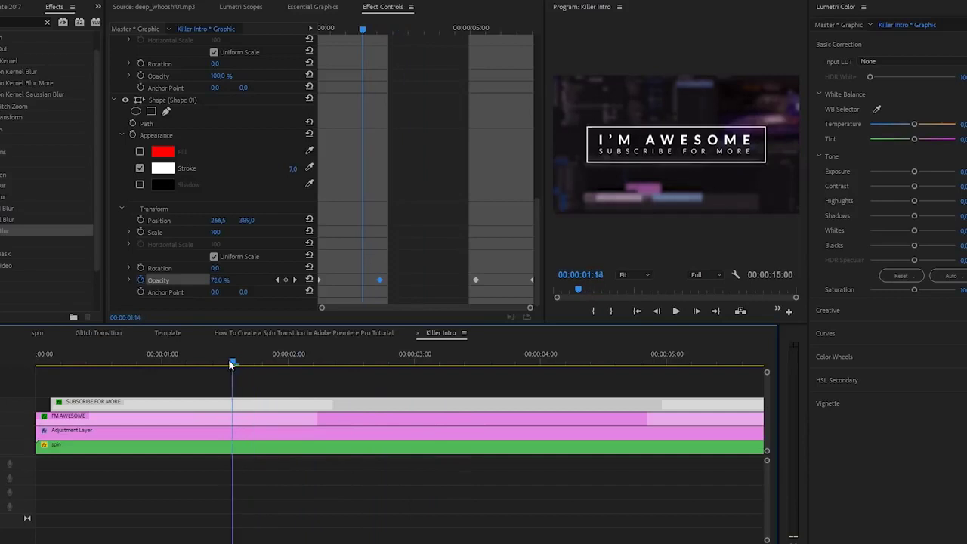
{"action": "left_click_drag", "start_coordinate": [322, 279], "coordinate": [366, 284]}
{"action": "left_click_drag", "start_coordinate": [475, 280], "coordinate": [504, 280]}
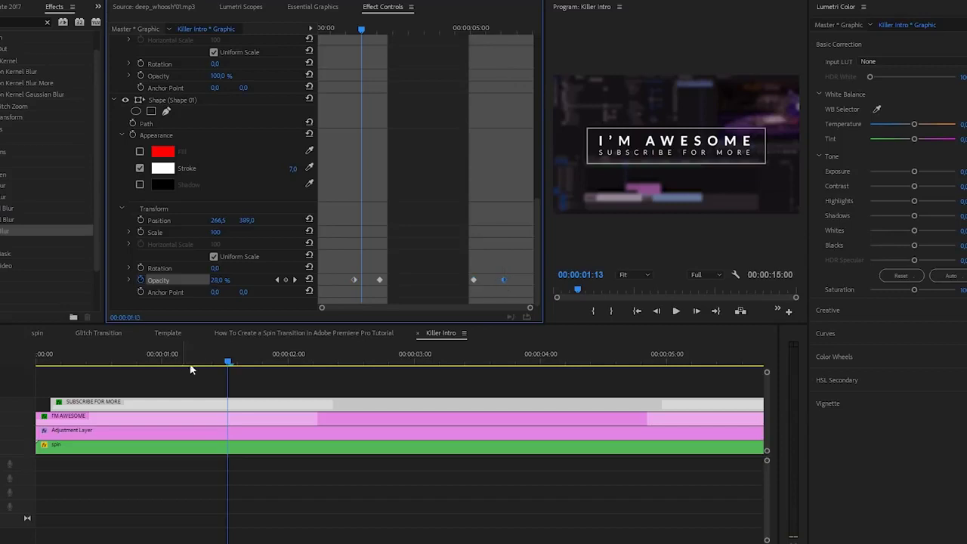
{"action": "key", "text": "Home"}
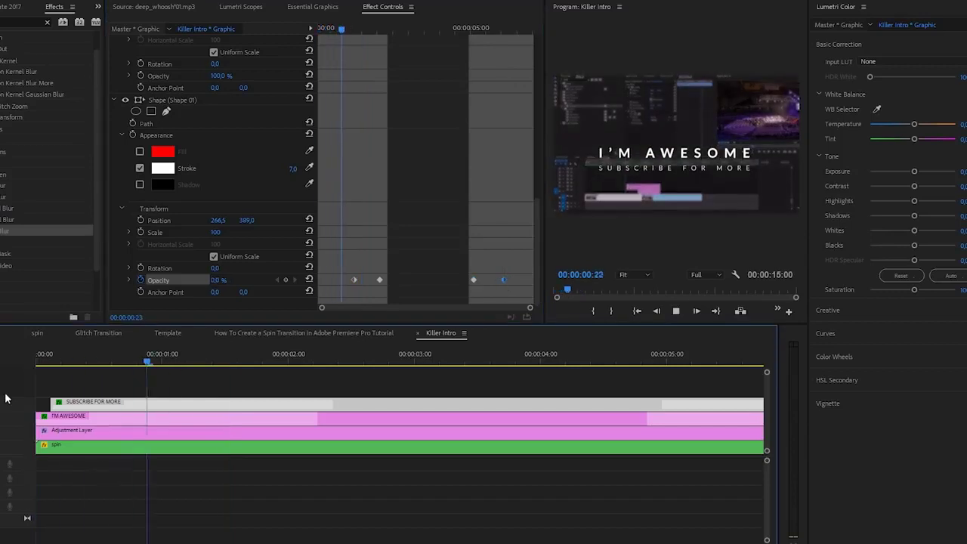
{"action": "key", "text": "space"}
Step: Change all four of the frame's opacity keyframes to Bezier interpolation
{"action": "left_click_drag", "start_coordinate": [346, 269], "coordinate": [507, 281]}
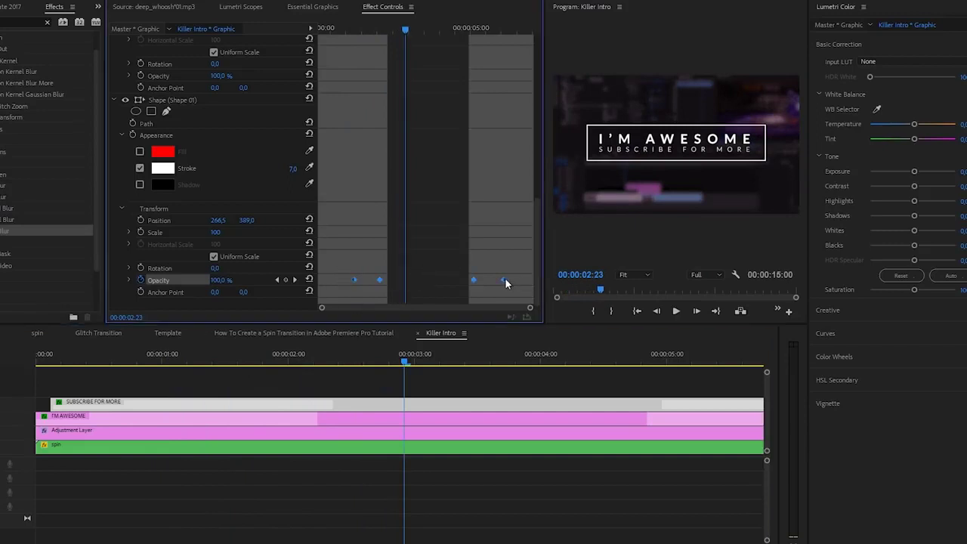
{"action": "right_click", "coordinate": [505, 280]}
{"action": "left_click", "coordinate": [532, 399]}
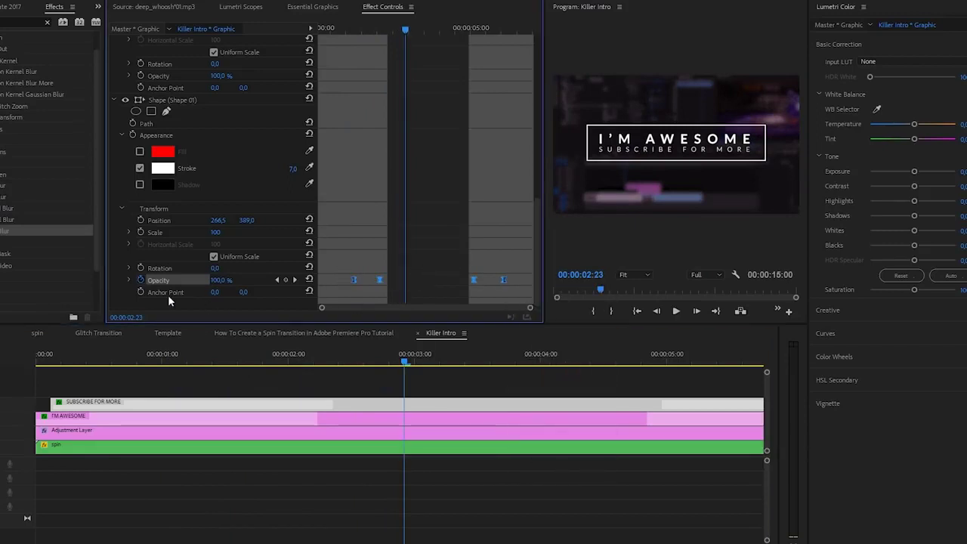
Step: Adjust the curve handles of the frame's intro and outro opacity keyframes for smoother easing, and deselect the clip
{"action": "left_click", "coordinate": [129, 280]}
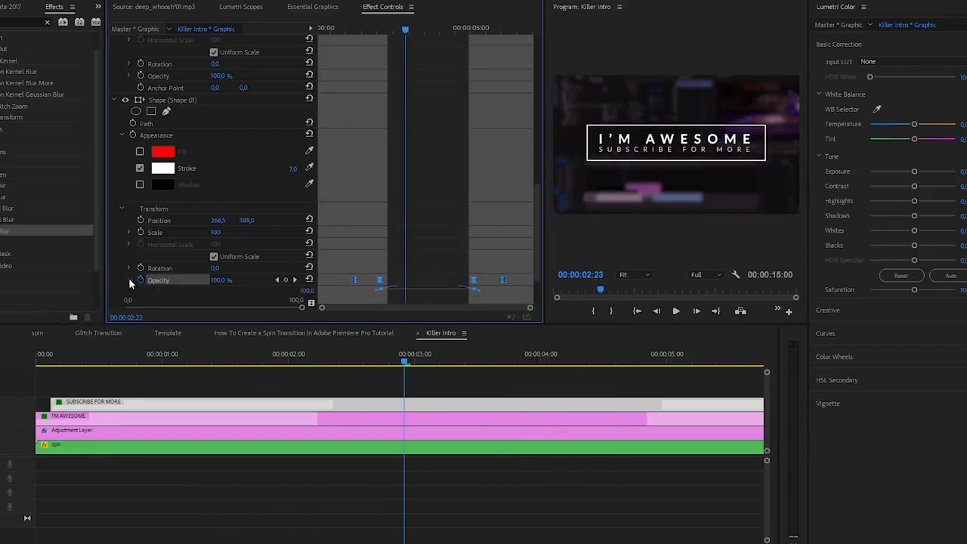
{"action": "scroll", "coordinate": [361, 286], "scroll_direction": "down", "scroll_amount": 1}
{"action": "left_click", "coordinate": [391, 282]}
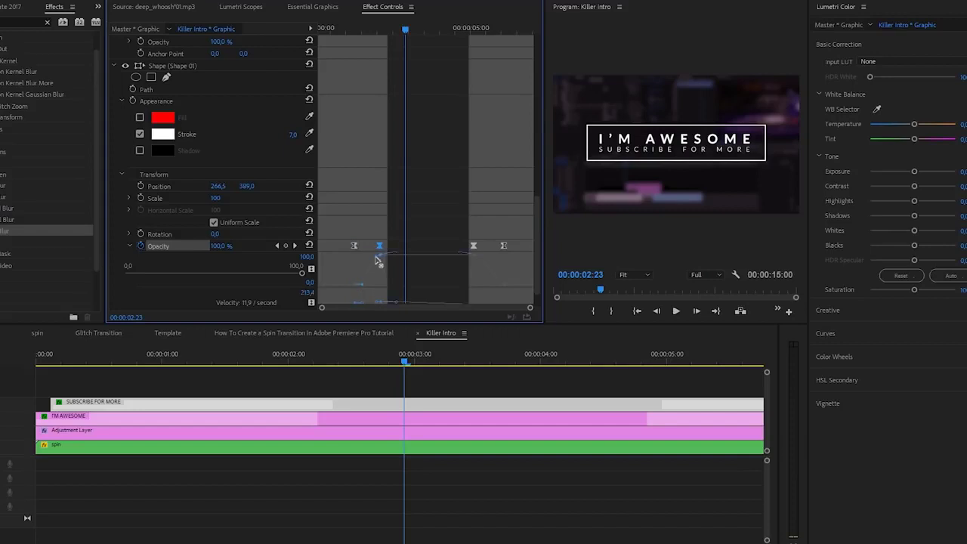
{"action": "left_click_drag", "start_coordinate": [372, 257], "coordinate": [468, 259]}
{"action": "left_click", "coordinate": [475, 258]}
{"action": "left_click", "coordinate": [504, 247]}
{"action": "left_click", "coordinate": [381, 379]}
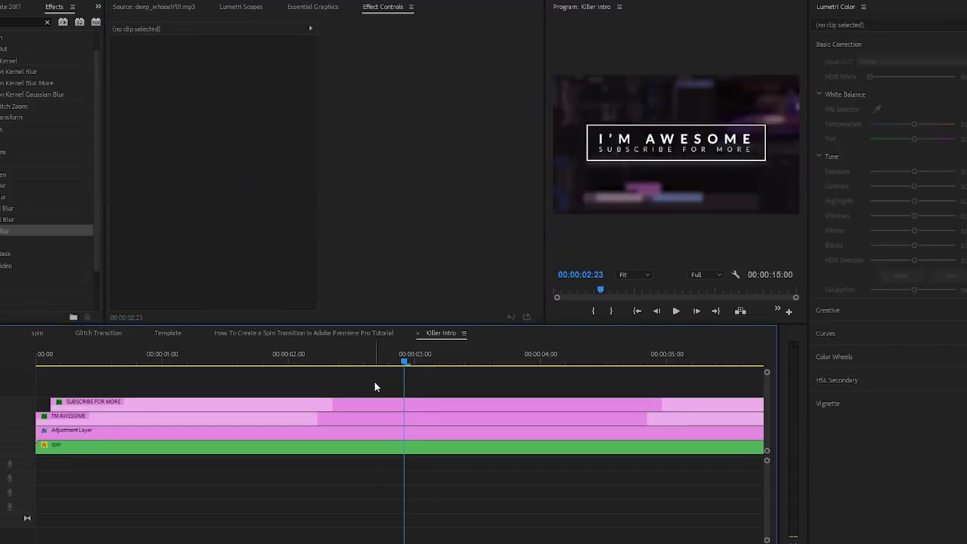
Step: Preview the sequence, shift the frame's two outro opacity keyframes later together, and replay the outro
{"action": "key", "text": "Home"}
{"action": "key", "text": "space"}
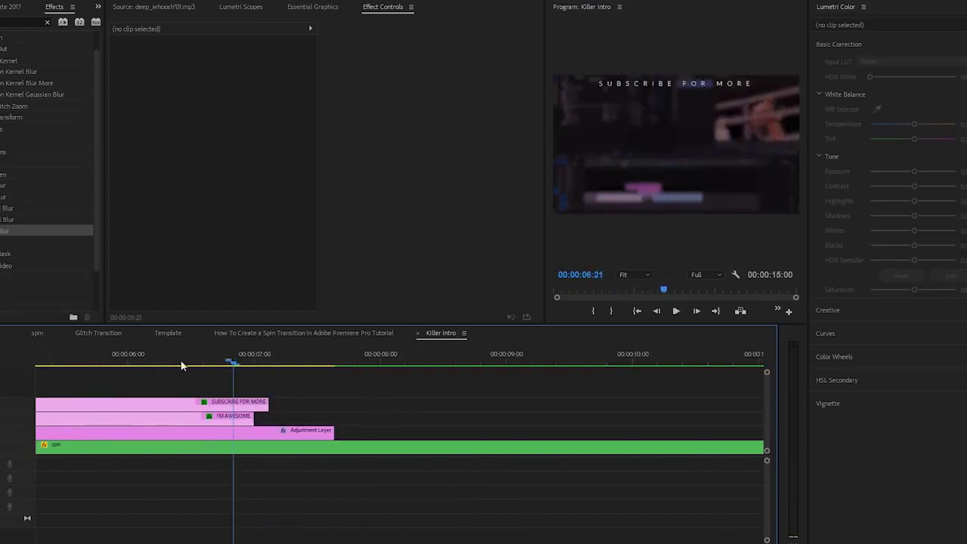
{"action": "left_click", "coordinate": [133, 361]}
{"action": "left_click", "coordinate": [151, 400]}
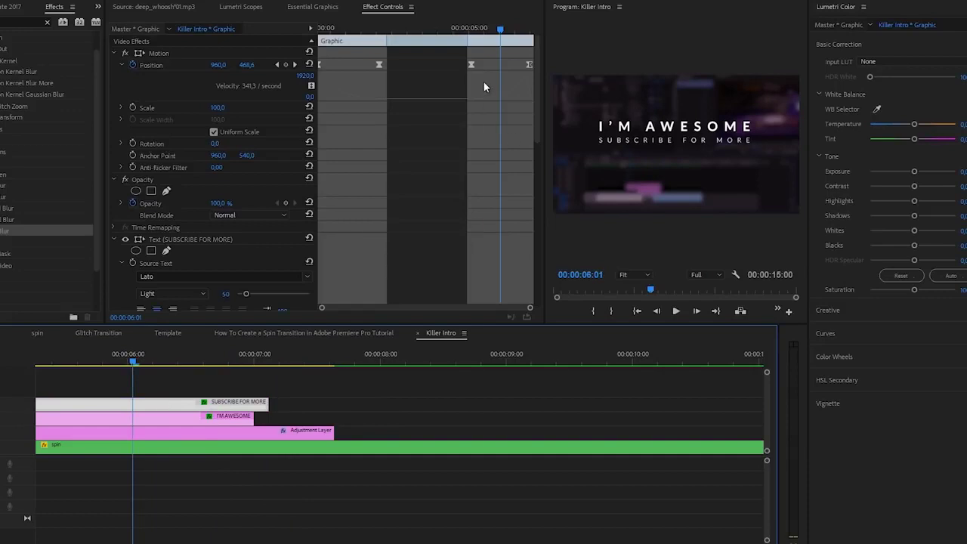
{"action": "scroll", "coordinate": [502, 148], "scroll_direction": "down", "scroll_amount": 10}
{"action": "scroll", "coordinate": [528, 292], "scroll_direction": "down", "scroll_amount": 1}
{"action": "left_click", "coordinate": [468, 281]}
{"action": "left_click_drag", "start_coordinate": [474, 283], "coordinate": [489, 285]}
{"action": "left_click_drag", "start_coordinate": [139, 360], "coordinate": [67, 364]}
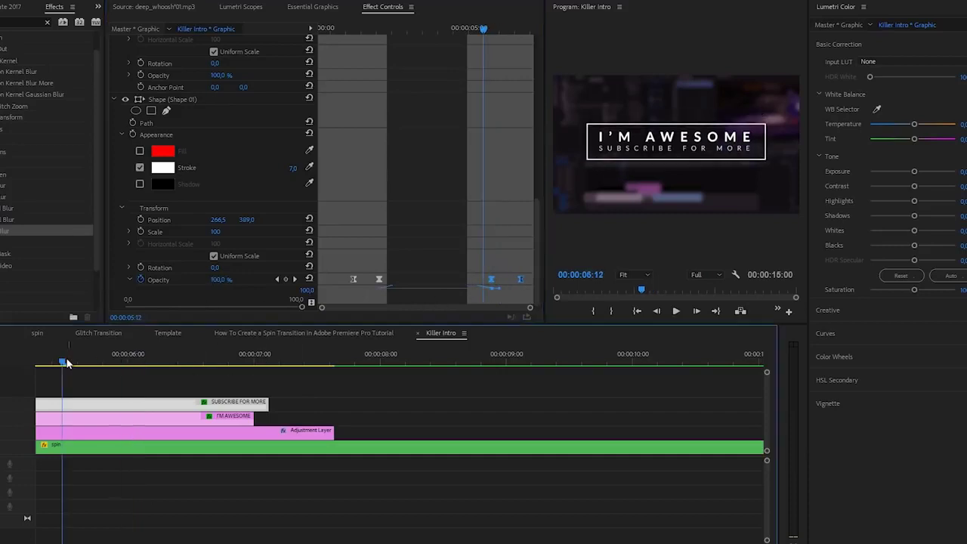
{"action": "scroll", "coordinate": [400, 435], "scroll_direction": "up", "scroll_amount": 2}
{"action": "scroll", "coordinate": [426, 440], "scroll_direction": "down", "scroll_amount": 2}
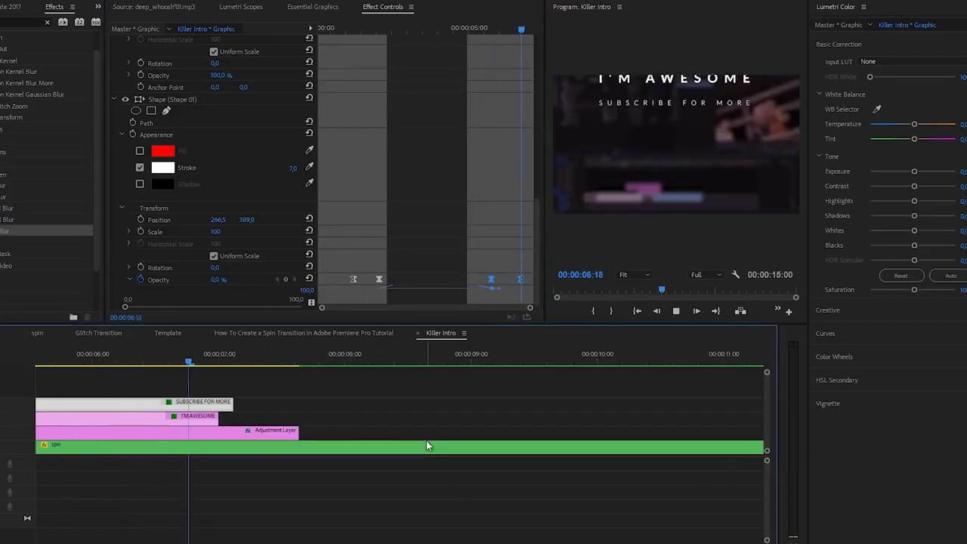